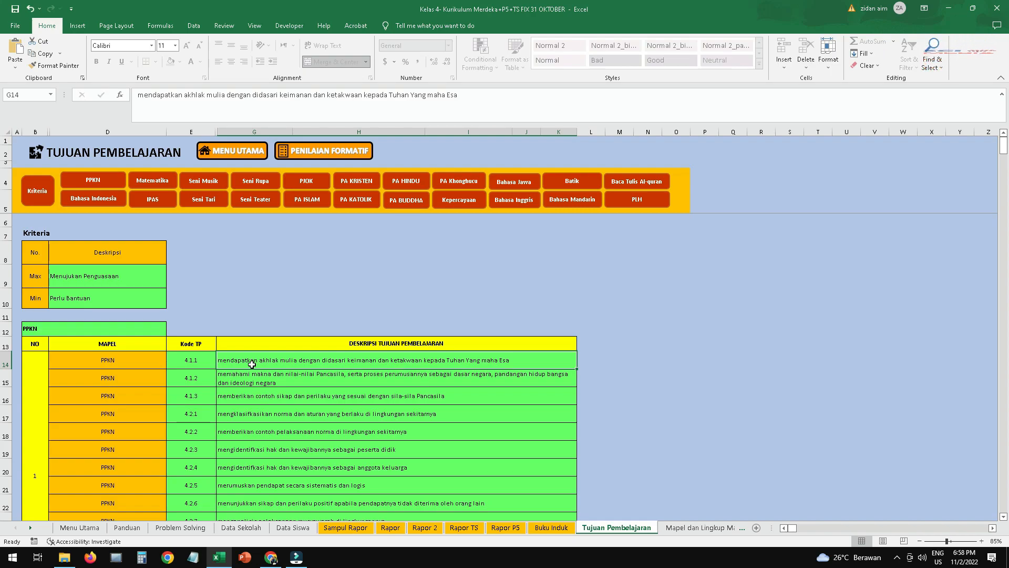
- In the PPKN learning objective 4.1.1, replace the word "mendapatkan" with "memiliki"
{"action": "scroll", "coordinate": [252, 365], "scroll_direction": "down", "scroll_amount": 4}
{"action": "scroll", "coordinate": [251, 364], "scroll_direction": "down", "scroll_amount": 4}
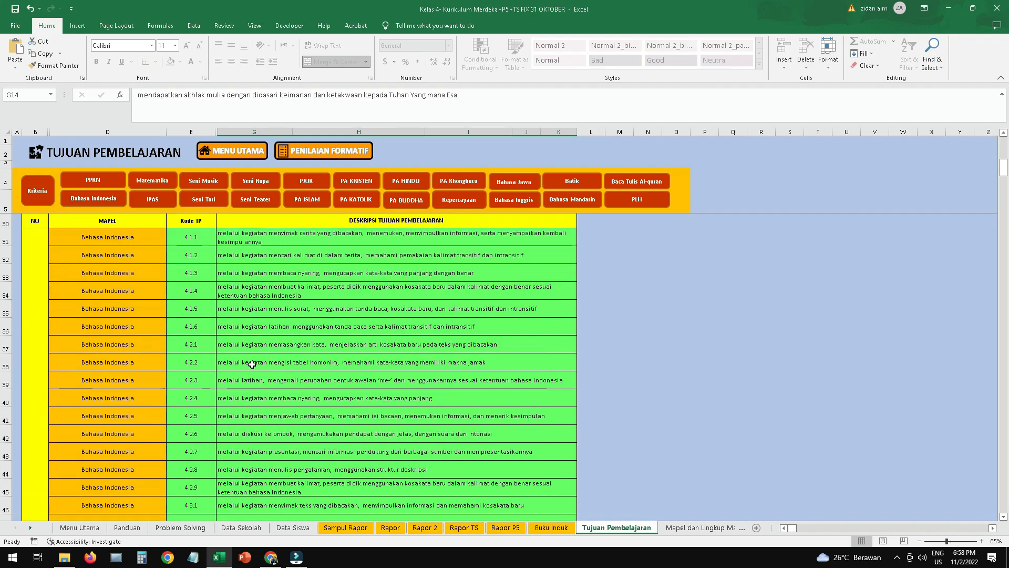
{"action": "scroll", "coordinate": [252, 365], "scroll_direction": "up", "scroll_amount": 8}
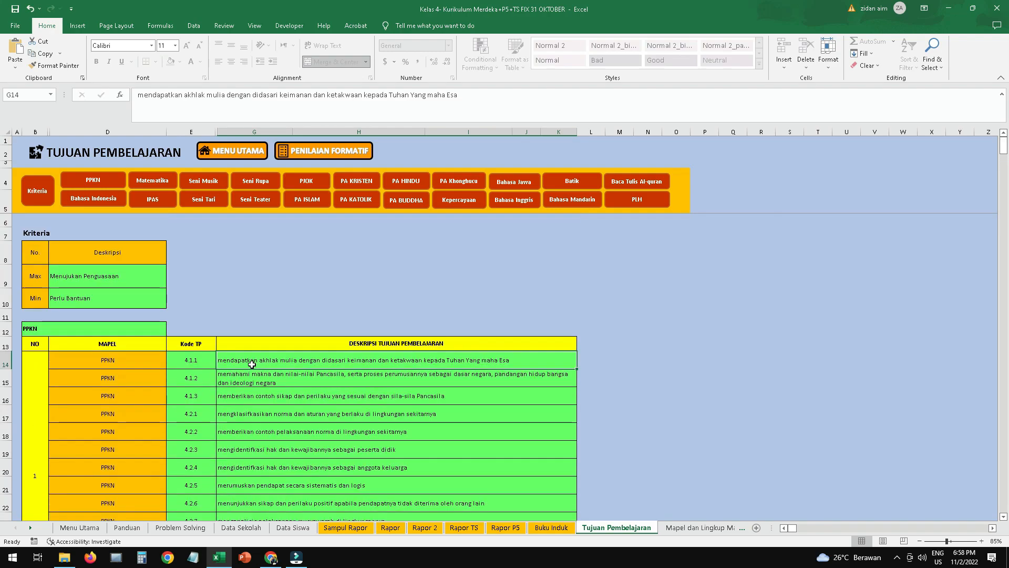
{"action": "double_click", "coordinate": [251, 363]}
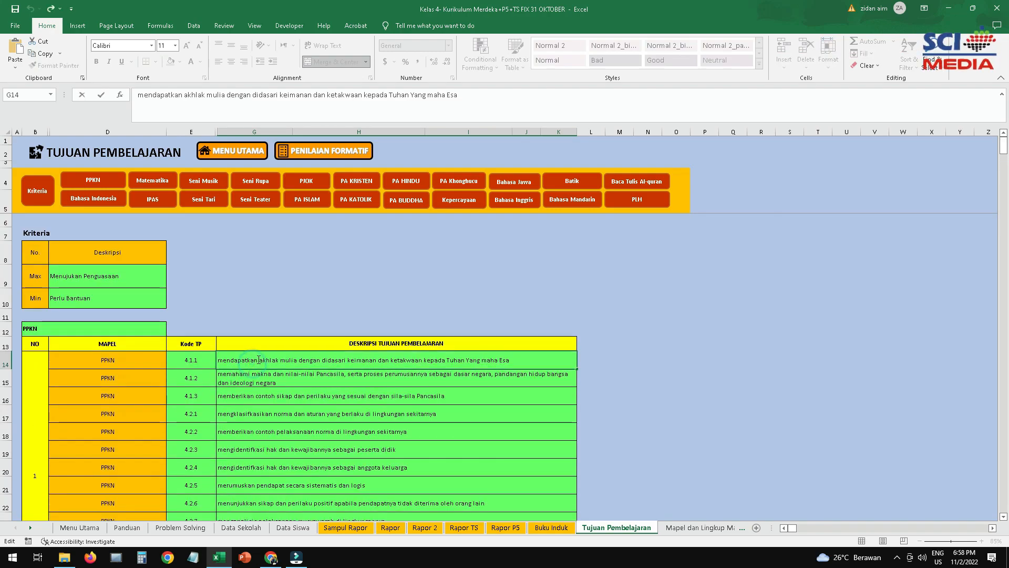
{"action": "left_click_drag", "start_coordinate": [235, 360], "coordinate": [219, 359]}
{"action": "type", "text": "memiliki"}
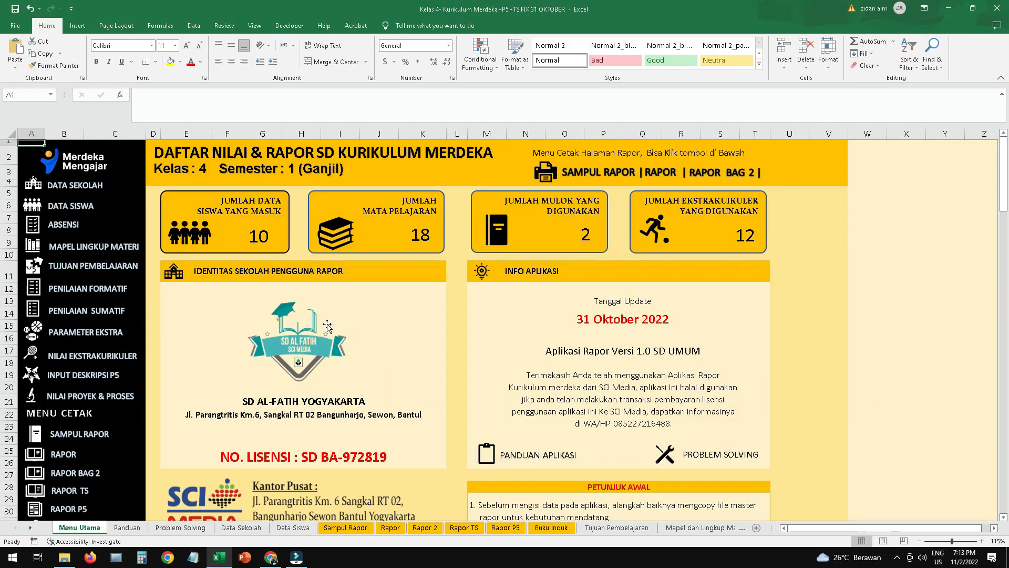
- In the PPKN formative assessment, enter the second student's scores 70, 86 and 90 for objectives 4.1.1, 4.1.2 and 4.1.3
{"action": "left_click", "coordinate": [104, 290]}
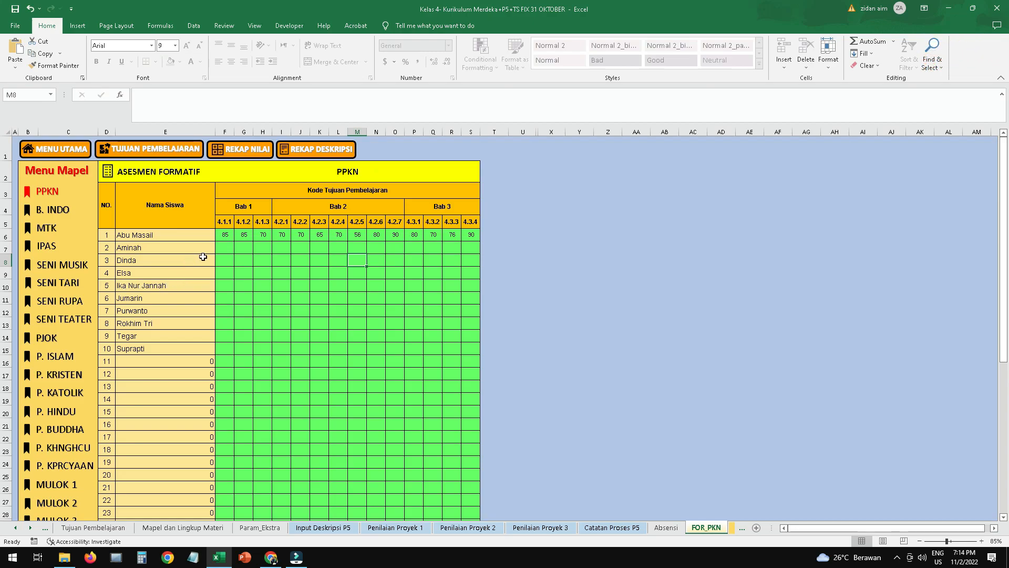
{"action": "left_click", "coordinate": [223, 246]}
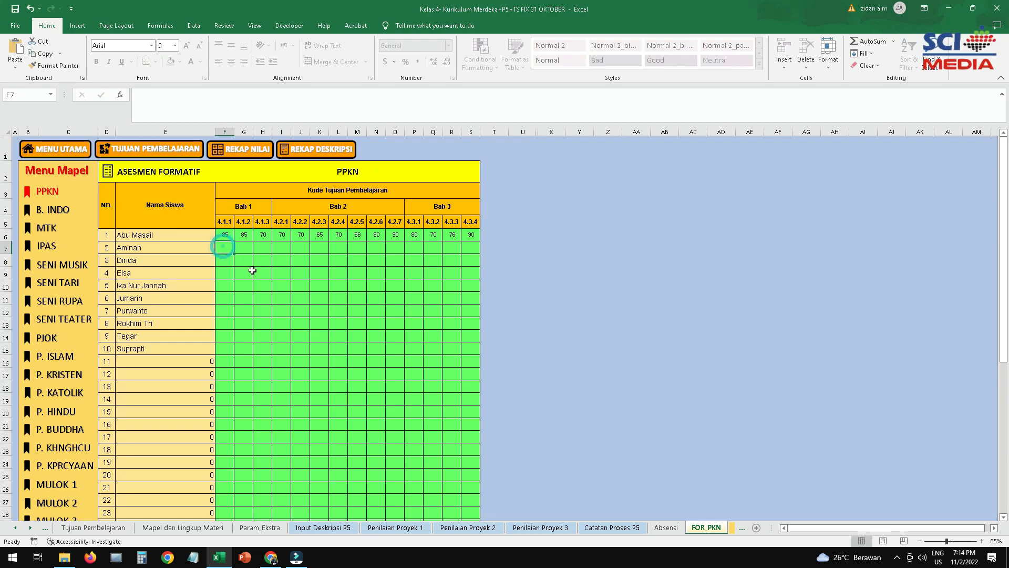
{"action": "type", "text": "70"}
{"action": "left_click", "coordinate": [244, 247]}
{"action": "type", "text": "86"}
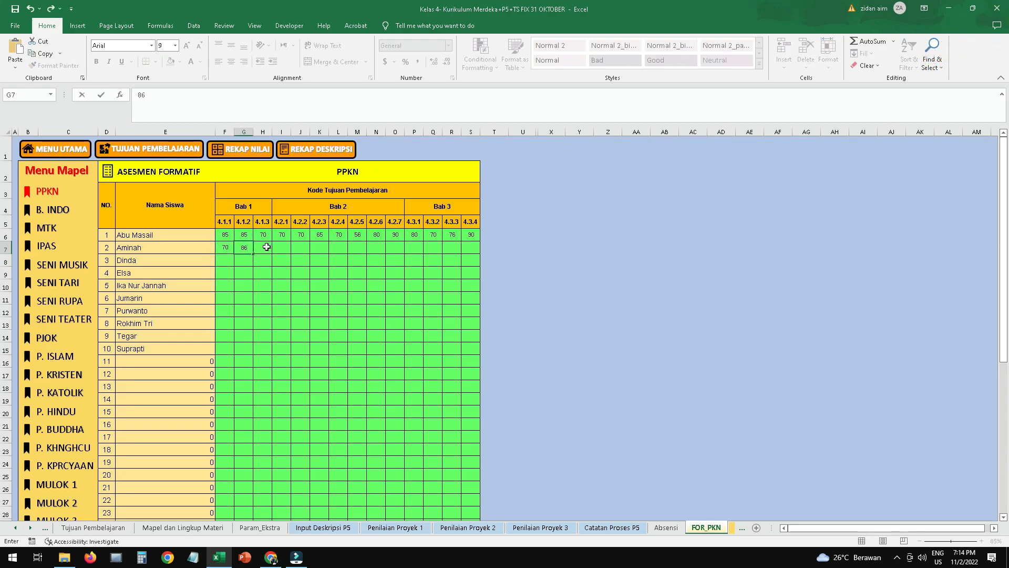
{"action": "left_click", "coordinate": [266, 247]}
{"action": "type", "text": "90"}
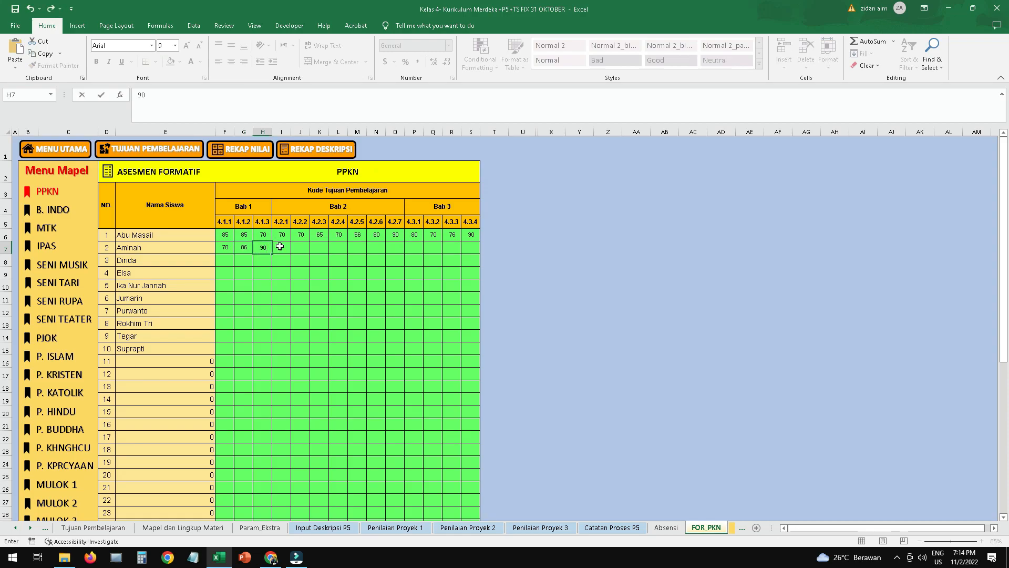
{"action": "left_click", "coordinate": [280, 247]}
- In the Bahasa Indonesia formative assessment, enter the second student's scores 90 for objective 4.1.1 and 89 for 4.1.2
{"action": "left_click", "coordinate": [53, 209]}
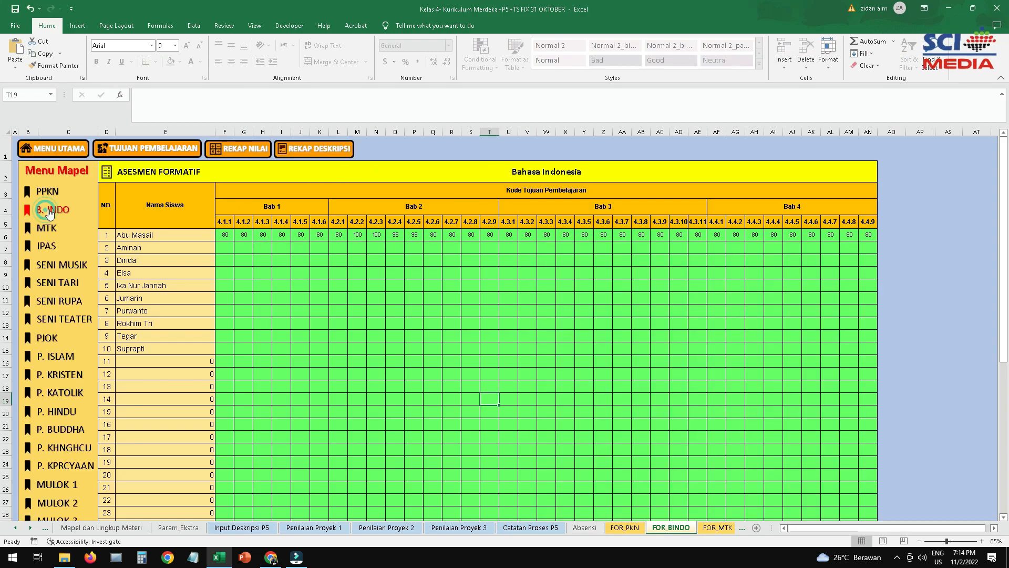
{"action": "left_click", "coordinate": [232, 246]}
{"action": "type", "text": "90"}
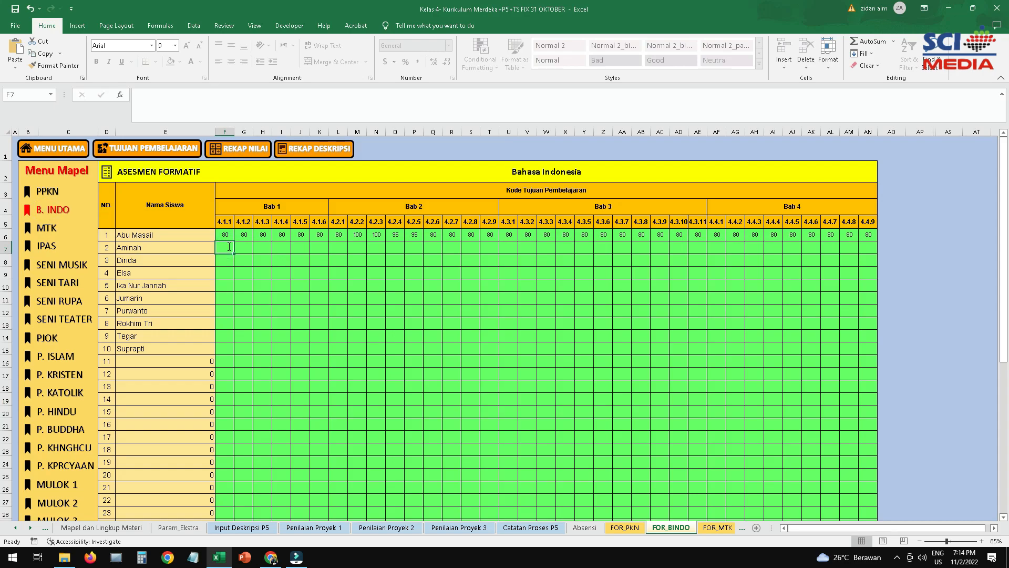
{"action": "left_click", "coordinate": [238, 246]}
{"action": "type", "text": "89"}
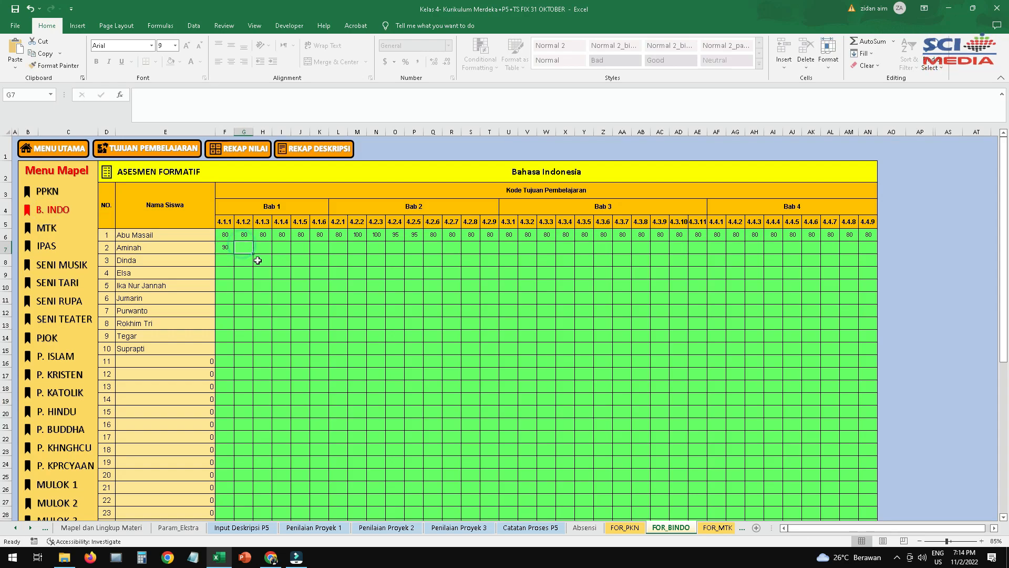
{"action": "left_click", "coordinate": [263, 248]}
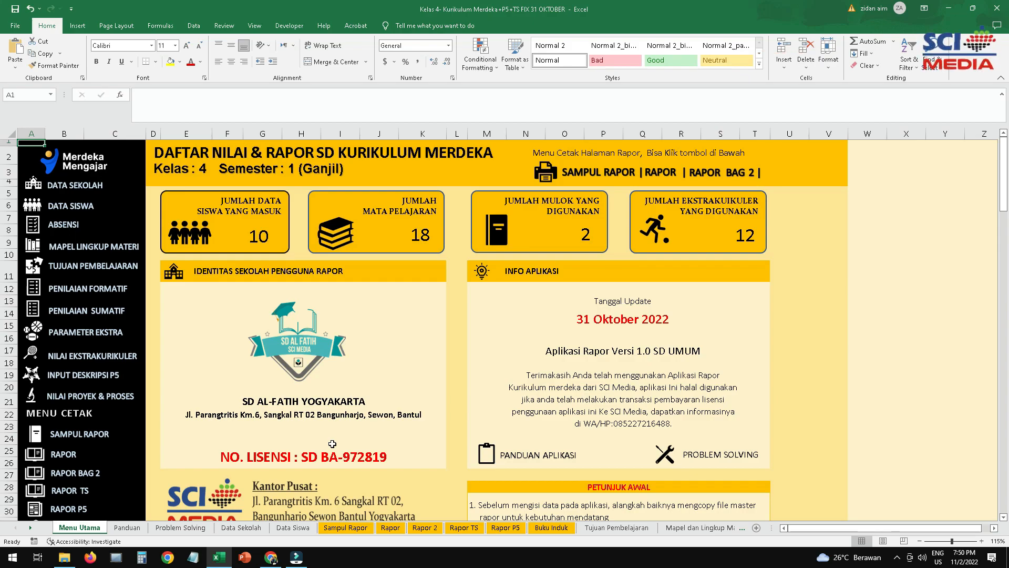
- Open the PPKN summative assessment and go through the first student's chapter, mid-semester and end-of-semester score cells
{"action": "left_click", "coordinate": [92, 314]}
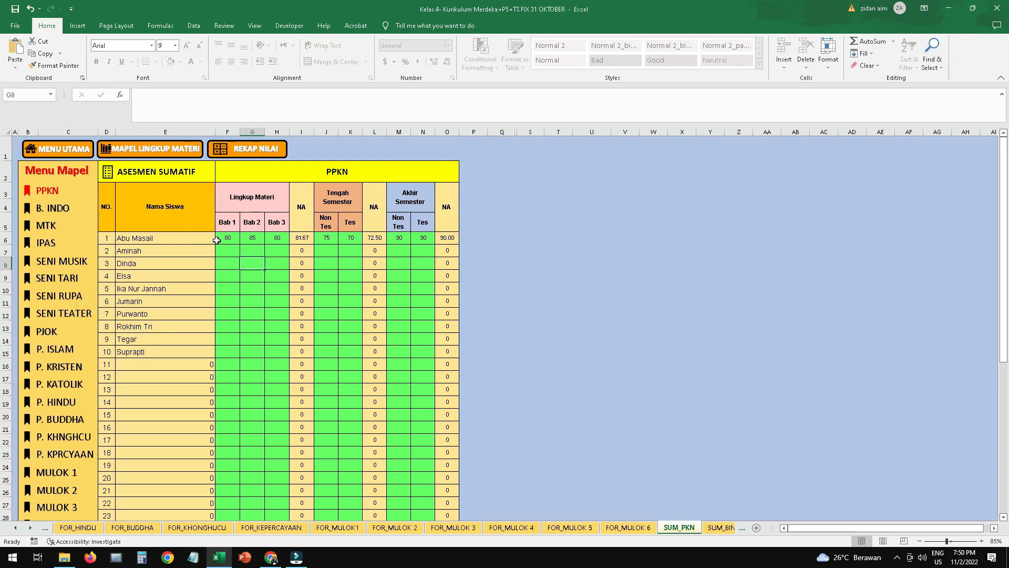
{"action": "left_click", "coordinate": [227, 238]}
{"action": "left_click", "coordinate": [252, 238]}
{"action": "left_click", "coordinate": [277, 237]}
{"action": "left_click", "coordinate": [324, 238]}
{"action": "left_click", "coordinate": [350, 237]}
{"action": "left_click", "coordinate": [400, 238]}
{"action": "left_click", "coordinate": [416, 238]}
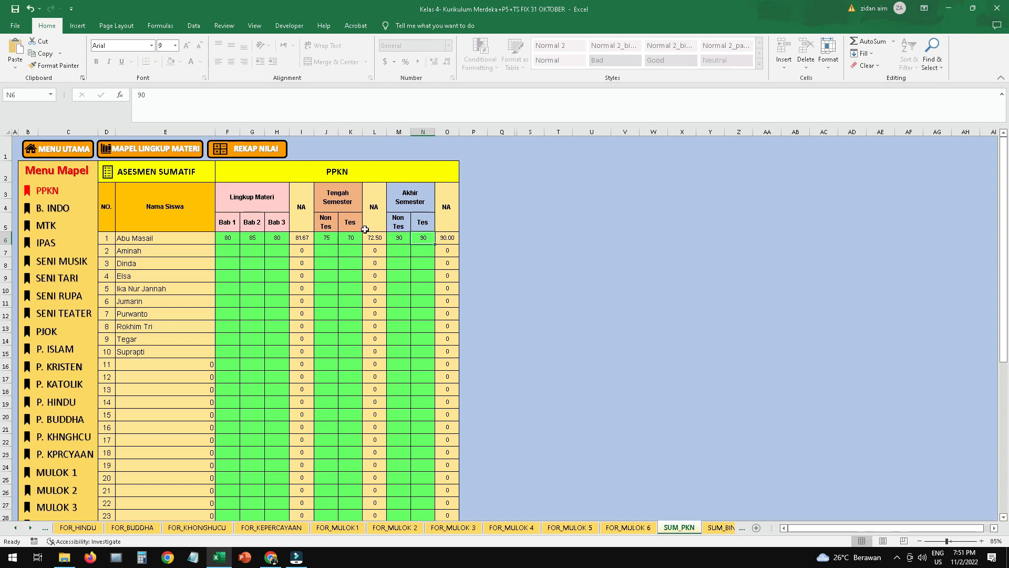
- Clear the first student's mid-semester Non Tes and Tes scores in the PPKN summative assessment
{"action": "left_click", "coordinate": [325, 240]}
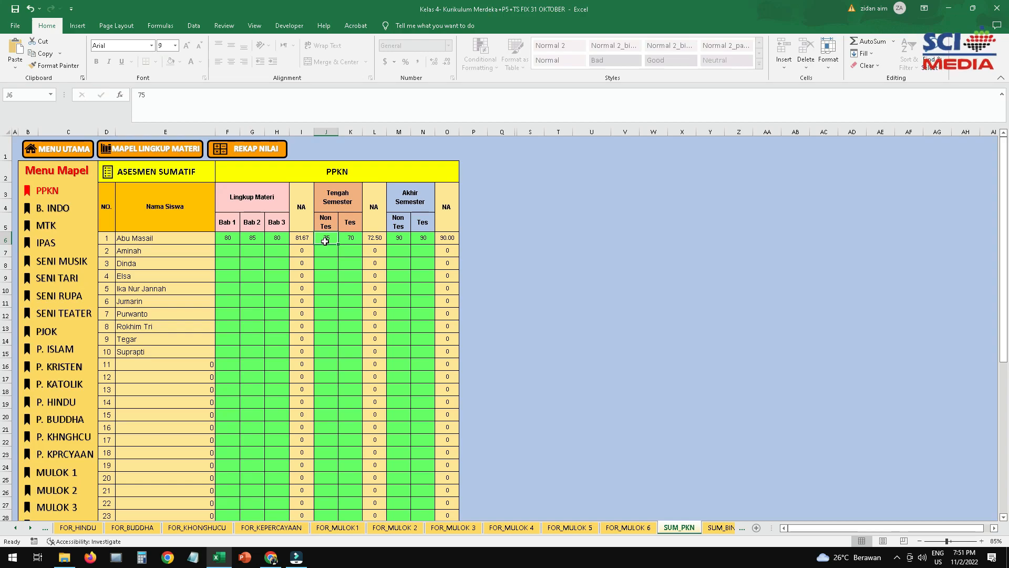
{"action": "left_click_drag", "start_coordinate": [325, 241], "coordinate": [351, 241]}
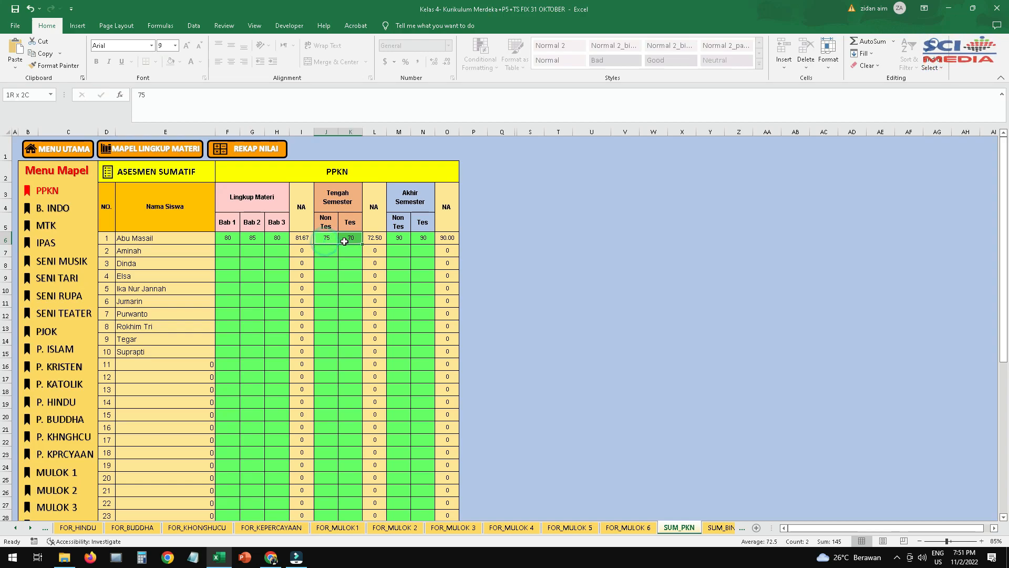
{"action": "key", "text": "Delete"}
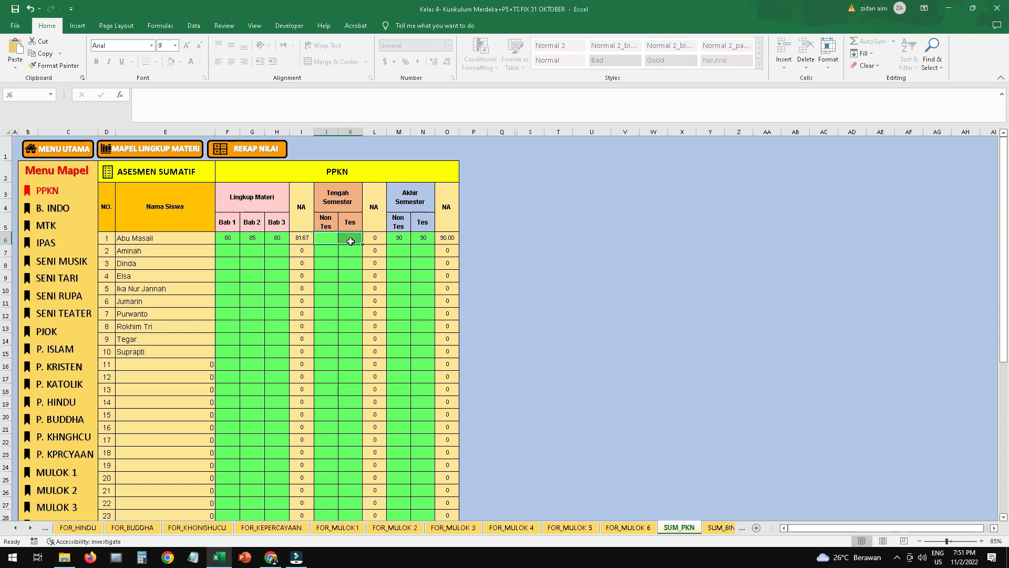
{"action": "left_click", "coordinate": [351, 241]}
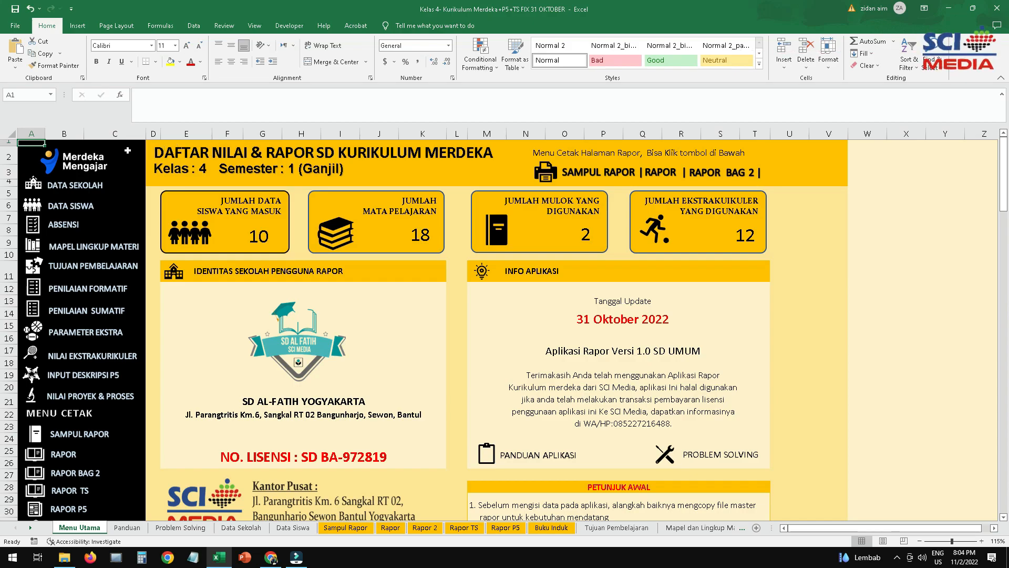
- Open the extracurricular parameters and look through the Pramuka, Komputer, Menari, Melukis, Marching Band and Bela Diri sections
{"action": "left_click", "coordinate": [97, 331]}
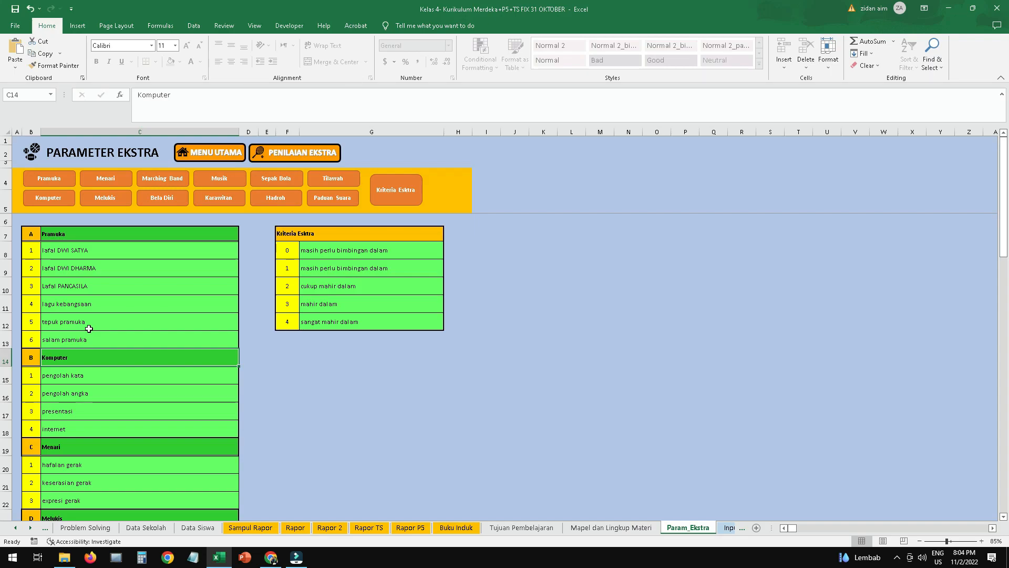
{"action": "left_click", "coordinate": [48, 179]}
{"action": "left_click", "coordinate": [53, 199]}
{"action": "left_click", "coordinate": [105, 179]}
{"action": "left_click", "coordinate": [105, 197]}
{"action": "left_click", "coordinate": [158, 180]}
{"action": "left_click", "coordinate": [162, 198]}
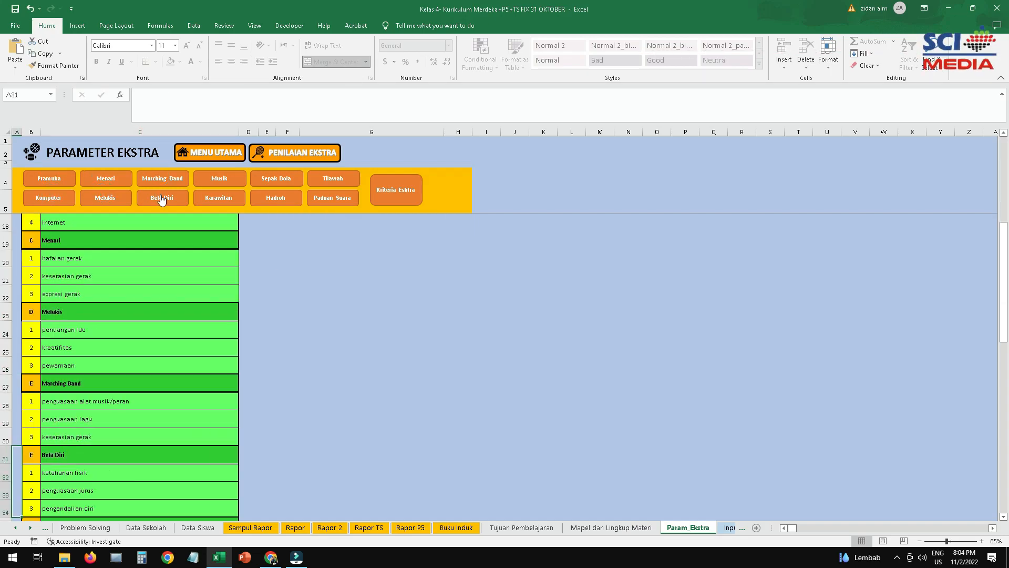
- Rename the extracurricular activity Komputer to "Teknologi Informasi"
{"action": "left_click", "coordinate": [49, 198]}
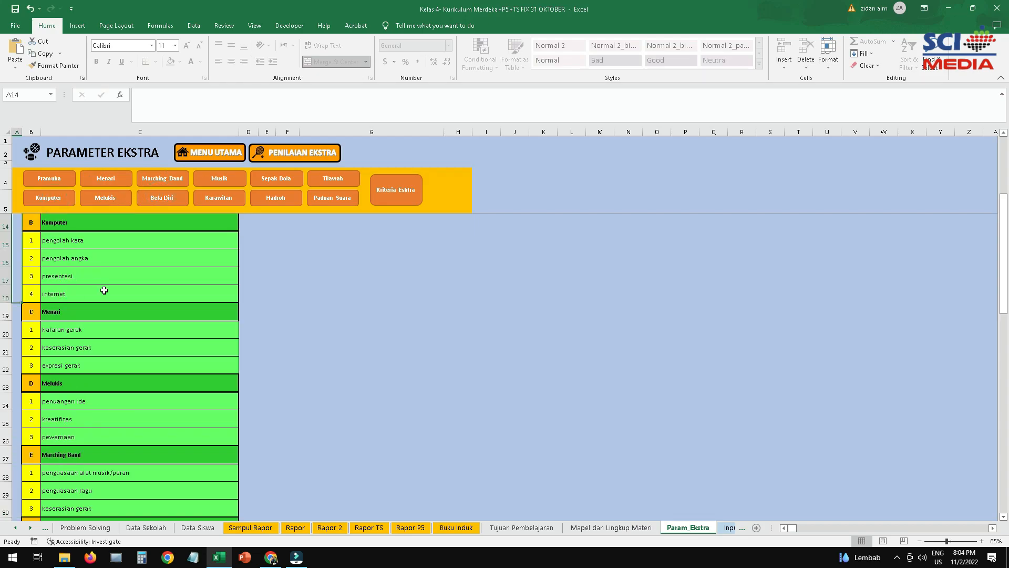
{"action": "scroll", "coordinate": [103, 289], "scroll_direction": "up", "scroll_amount": 3}
{"action": "left_click", "coordinate": [77, 363]}
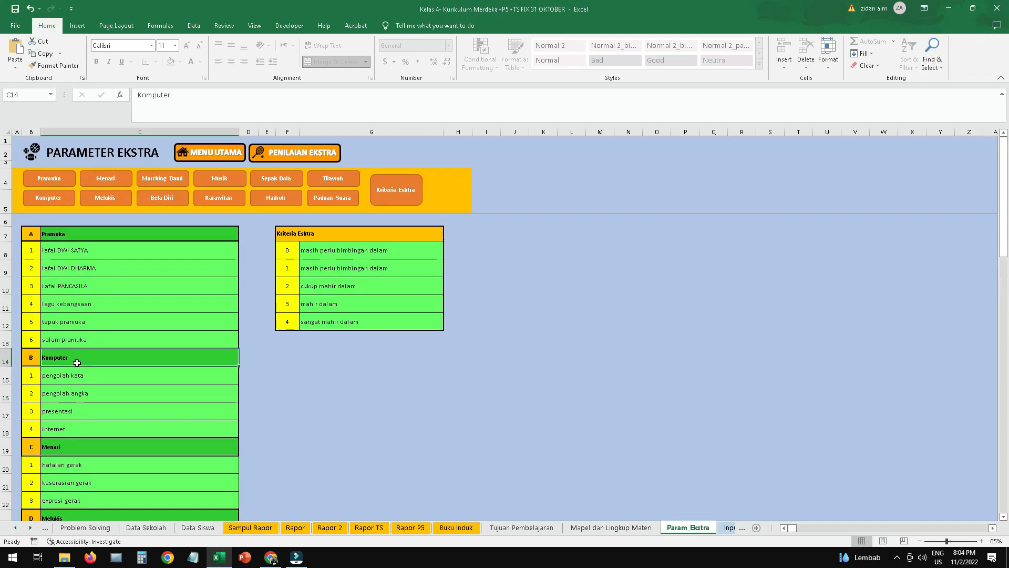
{"action": "double_click", "coordinate": [78, 359]}
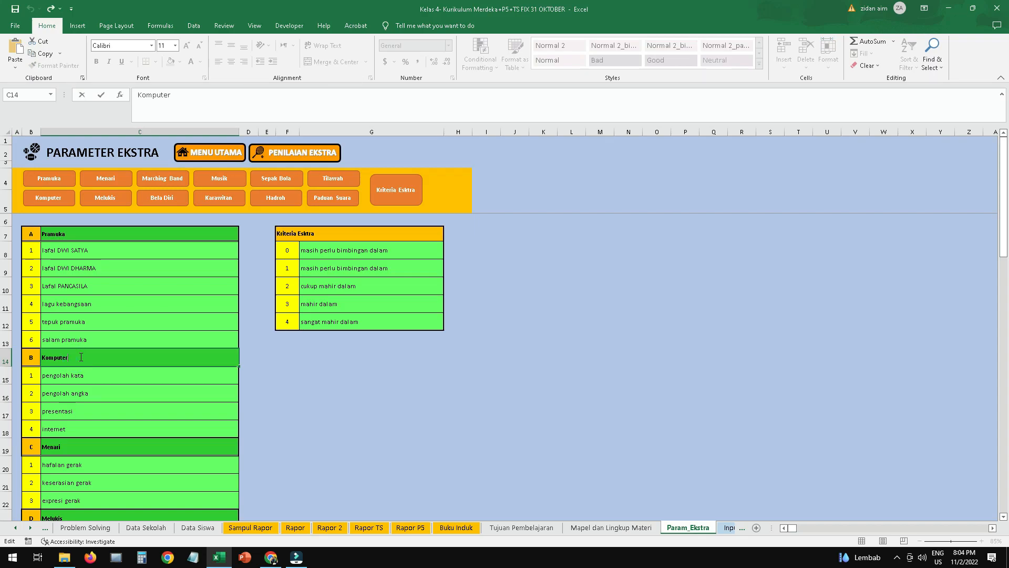
{"action": "left_click_drag", "start_coordinate": [68, 357], "coordinate": [43, 357]}
{"action": "type", "text": "Teknologi Infr"}
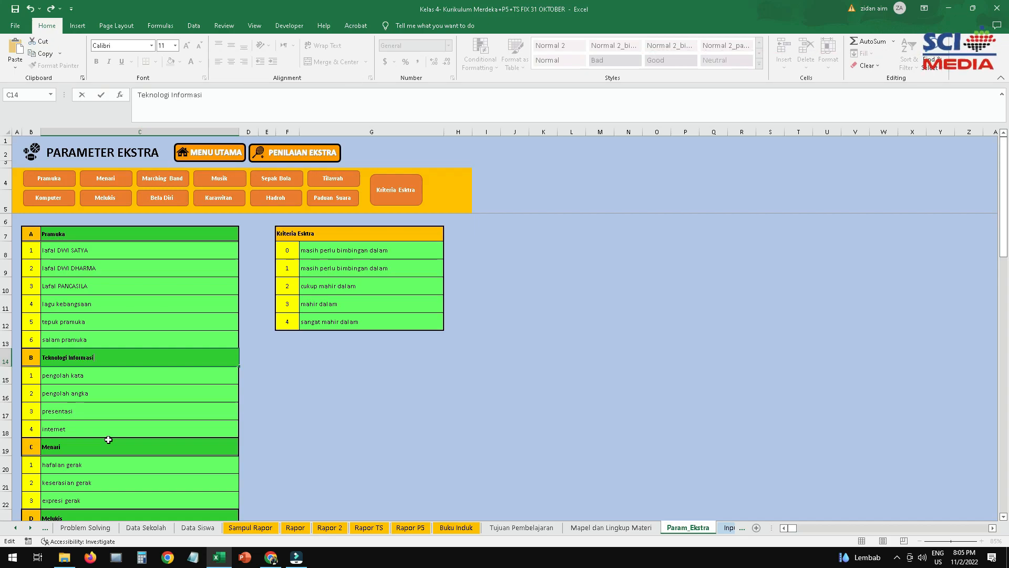
{"action": "left_click", "coordinate": [79, 378]}
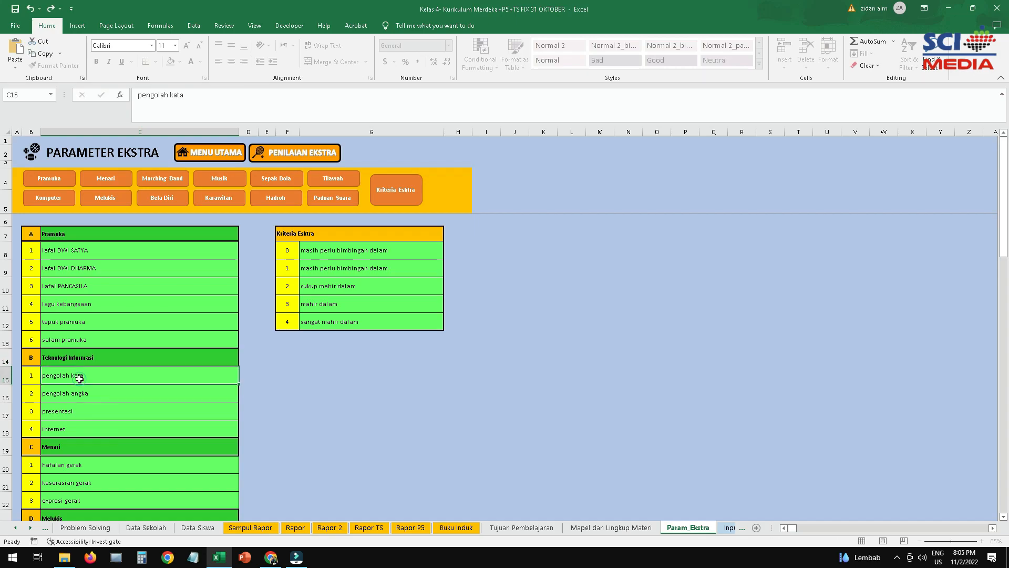
- Change the first two Teknologi Informasi criteria to "Microsoft Word" and "Microsoft Excel"
{"action": "left_click", "coordinate": [94, 376]}
{"action": "type", "text": "Microsoft Word"}
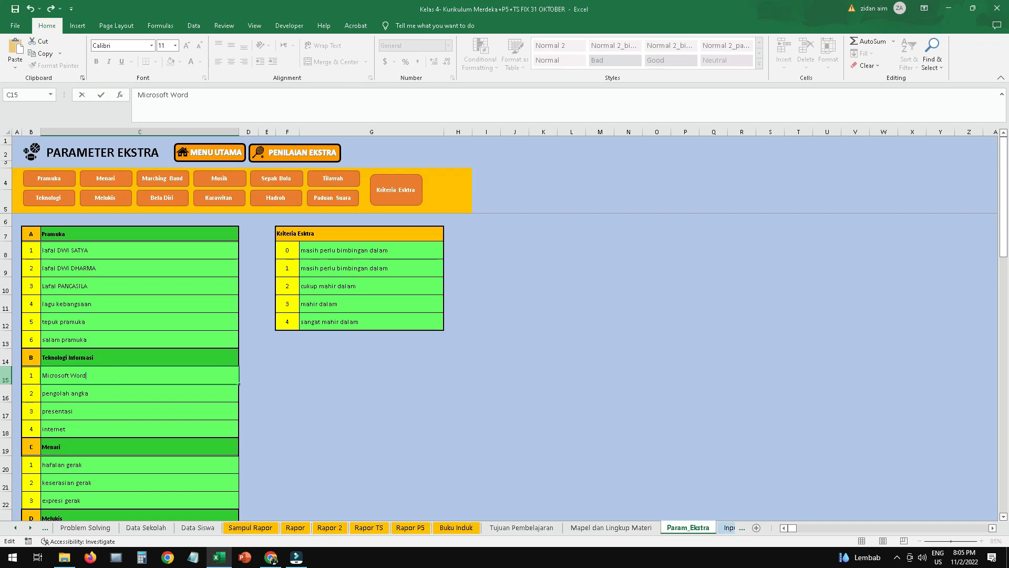
{"action": "double_click", "coordinate": [69, 392]}
{"action": "type", "text": "Microsoft"}
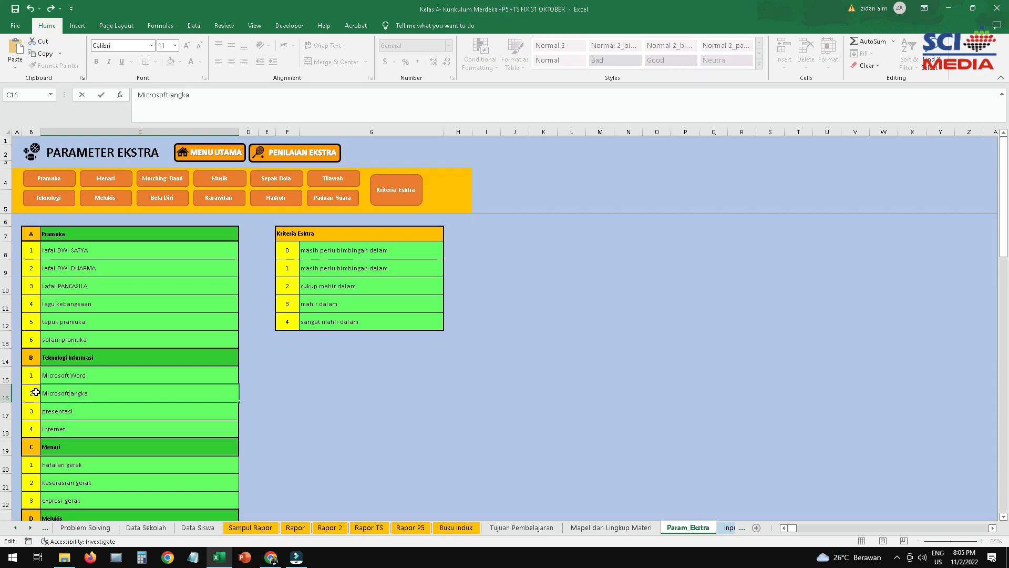
{"action": "double_click", "coordinate": [74, 395]}
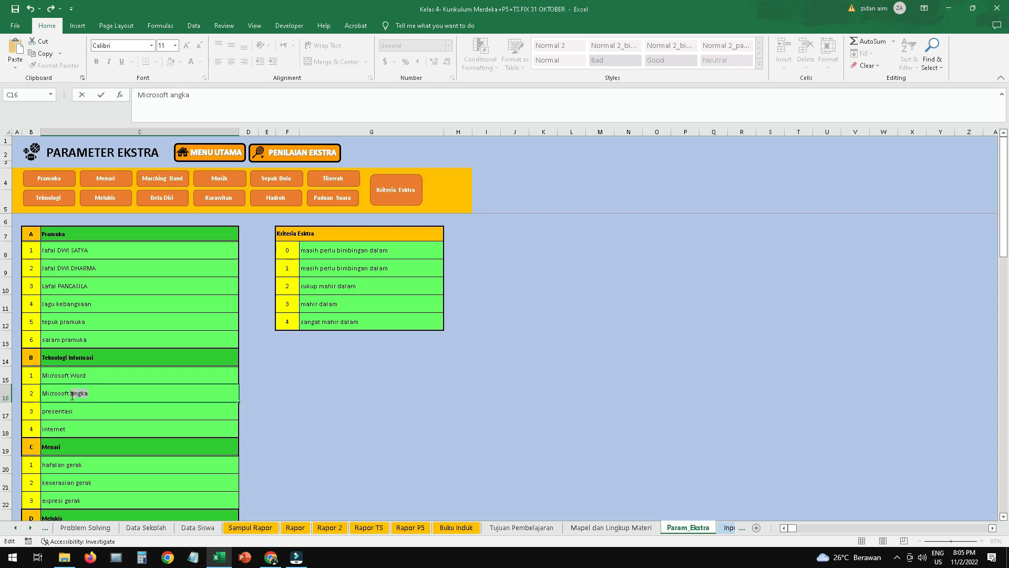
{"action": "type", "text": "Excel"}
- Change the third Teknologi Informasi criterion to "Microsoft Powerpoint"
{"action": "double_click", "coordinate": [77, 413]}
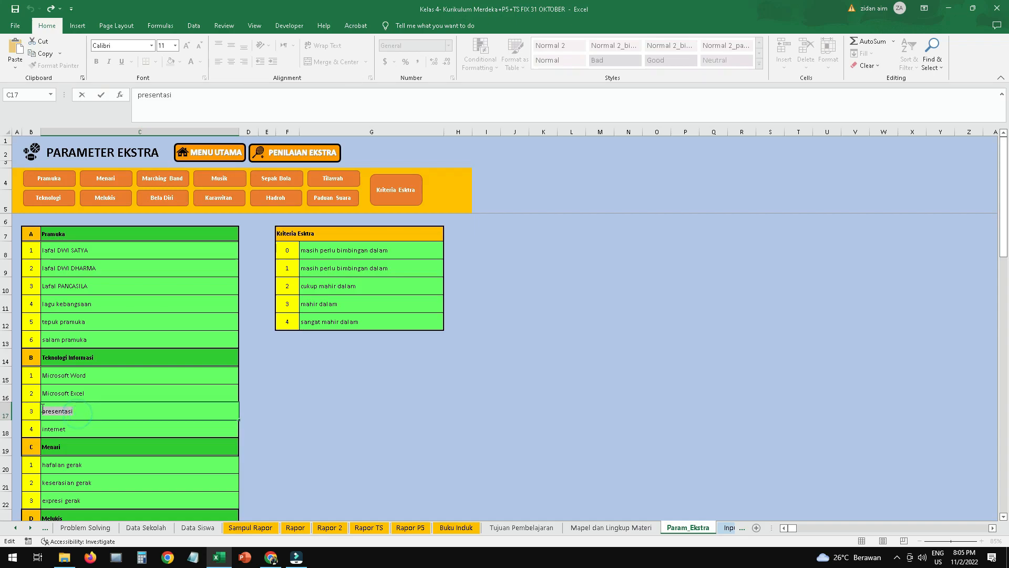
{"action": "type", "text": "Microso"}
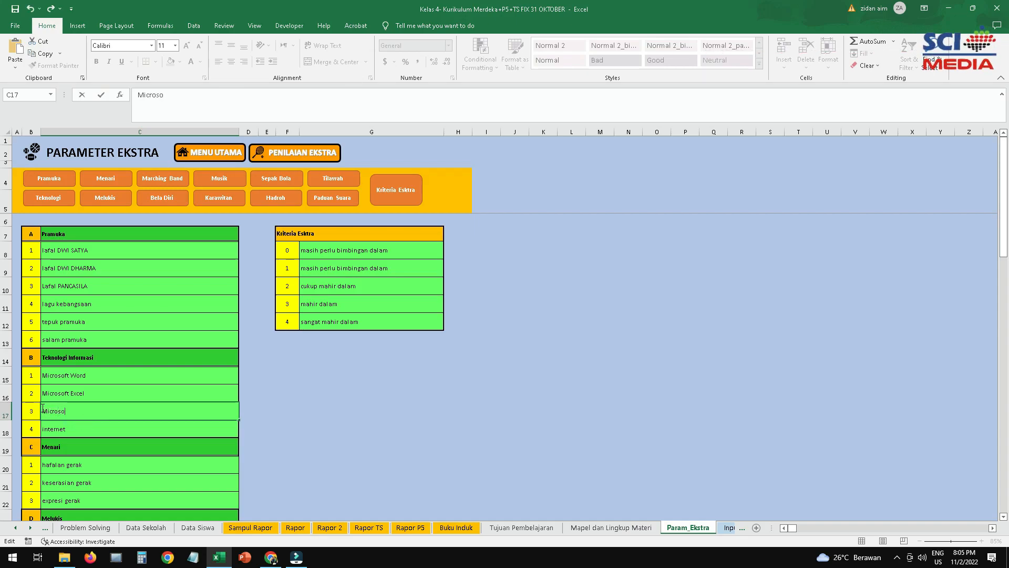
{"action": "type", "text": "ft Power"}
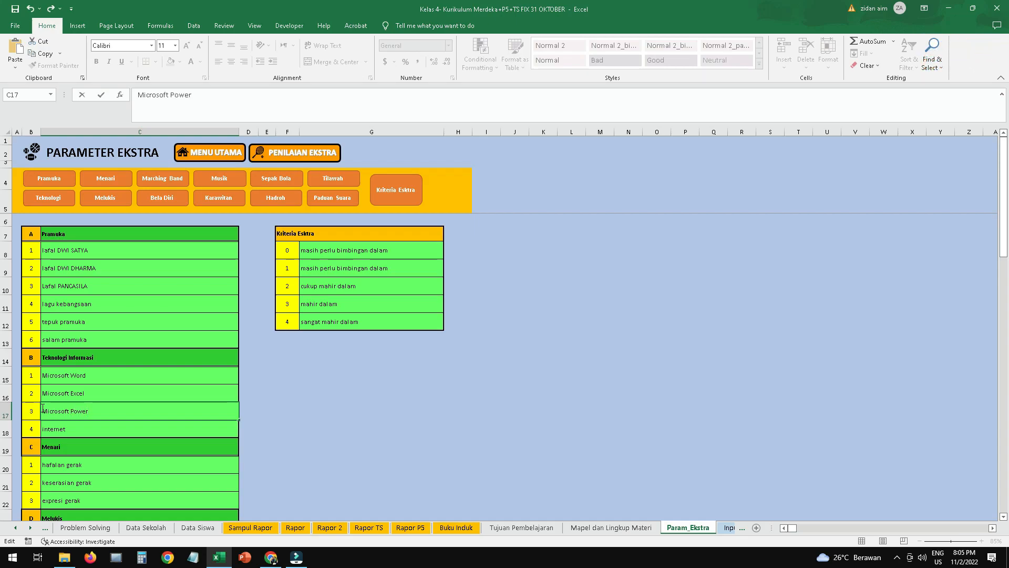
{"action": "type", "text": "point"}
{"action": "left_click", "coordinate": [87, 393]}
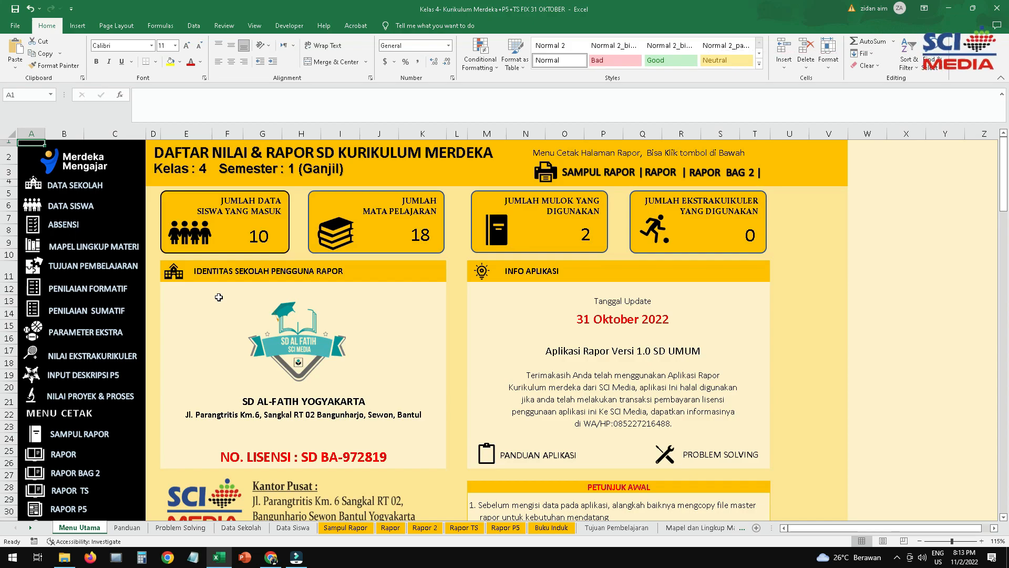
- Open the extracurricular grades sheet from the main menu page
{"action": "left_click", "coordinate": [120, 360]}
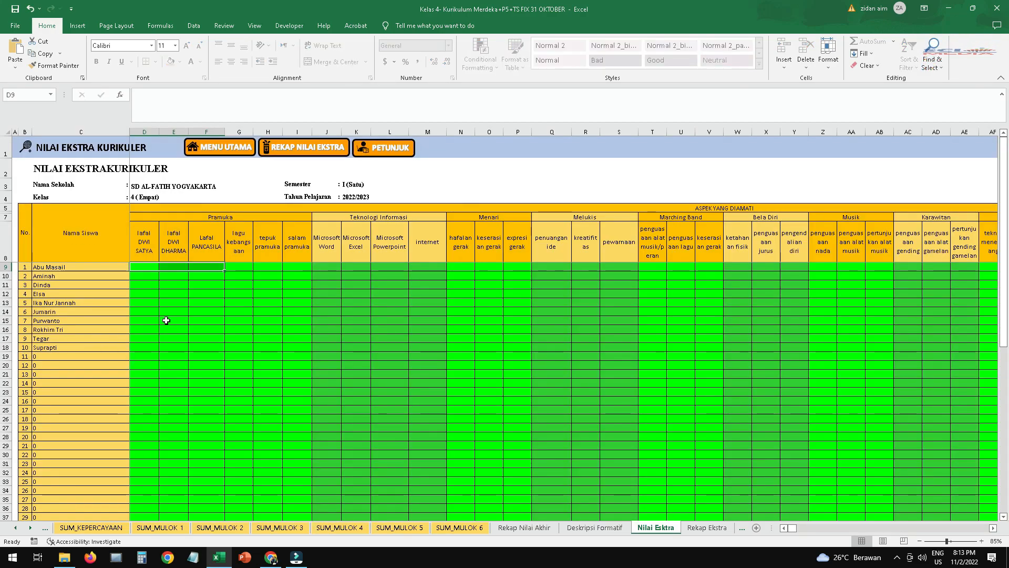
{"action": "left_click", "coordinate": [154, 282]}
{"action": "left_click", "coordinate": [154, 283]}
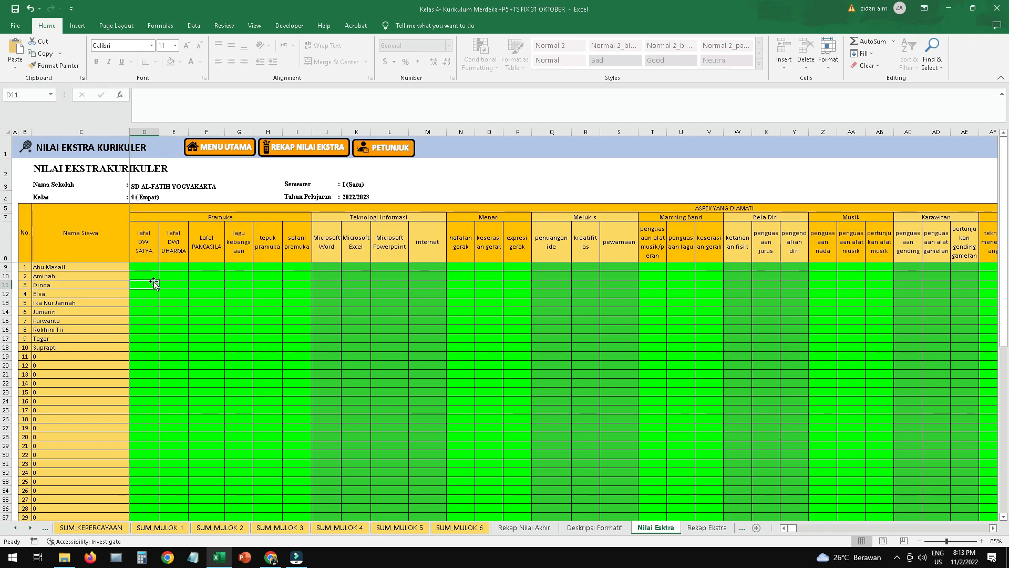
- Score the first student's Pramuka criteria: 4 for the first five criteria and 3 for salam pramuka
{"action": "left_click", "coordinate": [150, 265]}
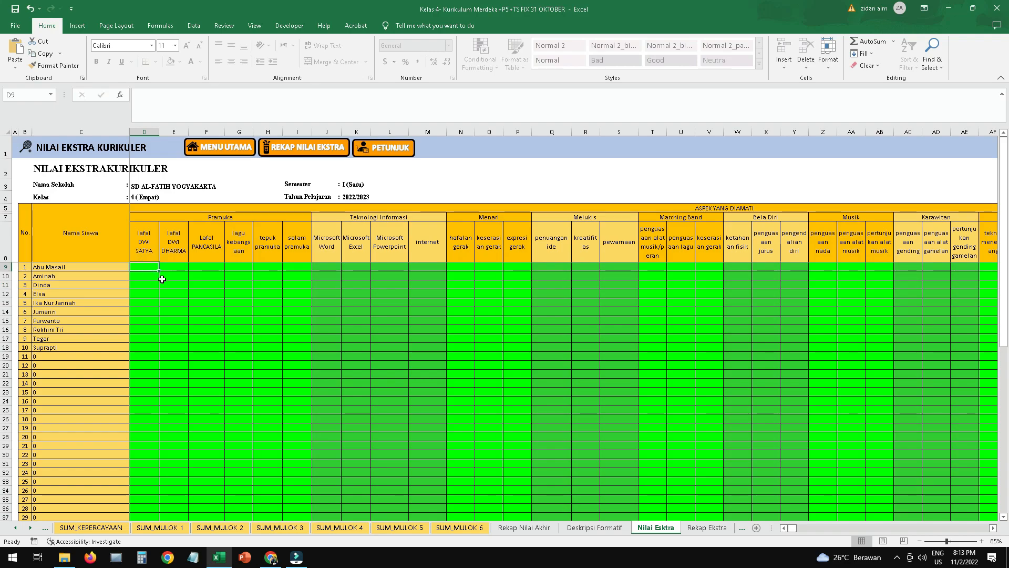
{"action": "type", "text": "4"}
{"action": "left_click", "coordinate": [174, 266]}
{"action": "type", "text": "4"}
{"action": "left_click", "coordinate": [203, 267]}
{"action": "type", "text": "4"}
{"action": "left_click", "coordinate": [238, 266]}
{"action": "type", "text": "4"}
{"action": "left_click", "coordinate": [267, 266]}
{"action": "type", "text": "4"}
{"action": "left_click", "coordinate": [294, 266]}
{"action": "type", "text": "3"}
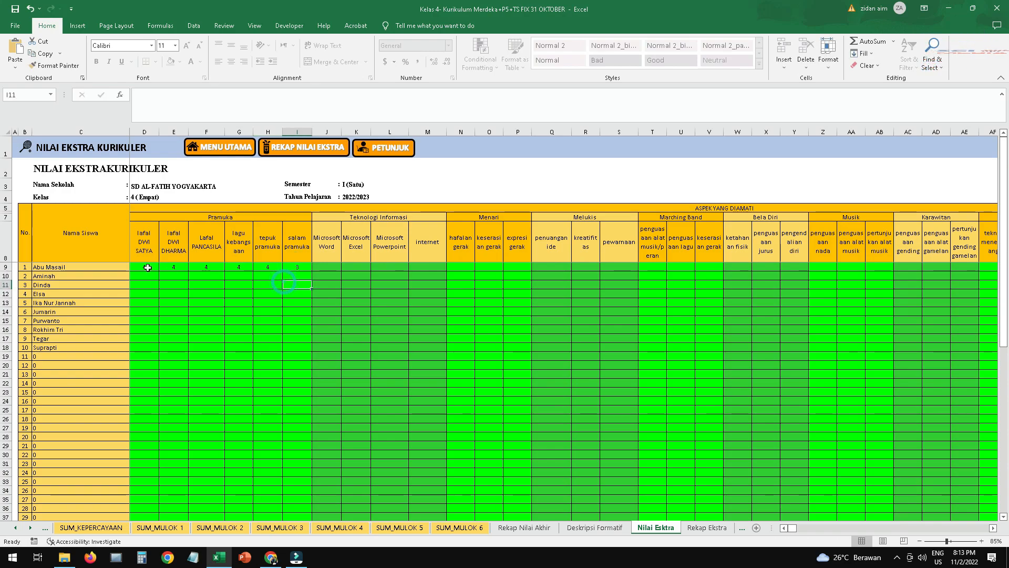
- Copy the first student's Pramuka scores down to all ten students and set the fifth student's lagu kebangsaan score to 3
{"action": "left_click_drag", "start_coordinate": [145, 267], "coordinate": [295, 267]}
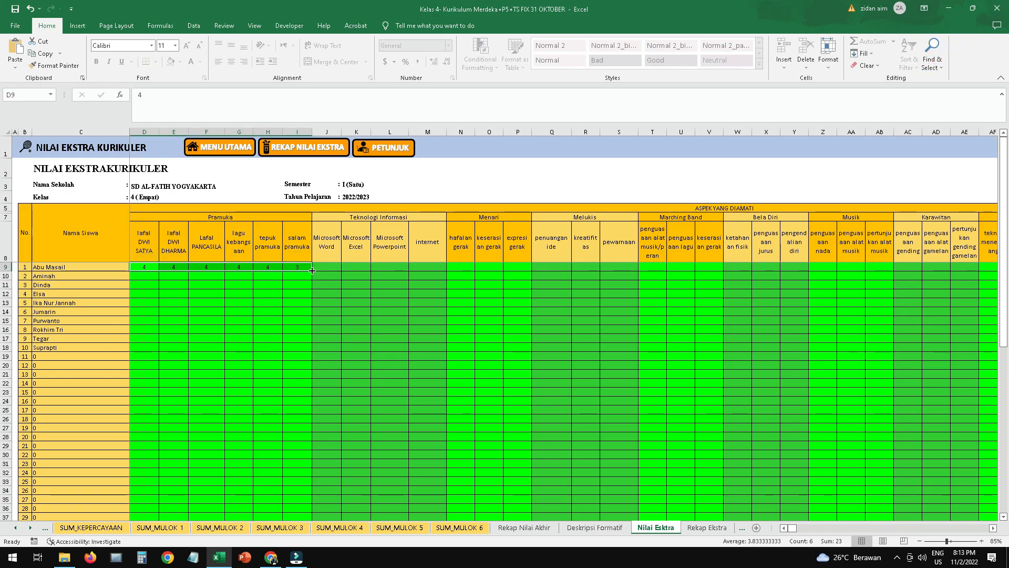
{"action": "left_click_drag", "start_coordinate": [312, 270], "coordinate": [316, 350]}
{"action": "left_click", "coordinate": [241, 302]}
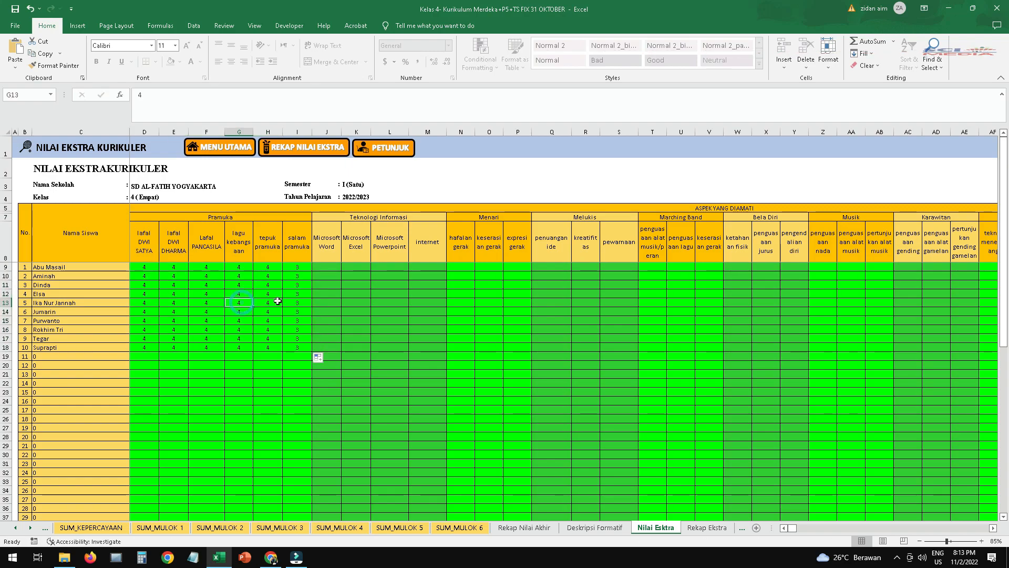
{"action": "type", "text": "3"}
{"action": "left_click", "coordinate": [266, 310]}
- Score the first student 4 in all four Teknologi Informasi criteria: Microsoft Word, Microsoft Excel, Microsoft Powerpoint and internet
{"action": "left_click", "coordinate": [325, 267]}
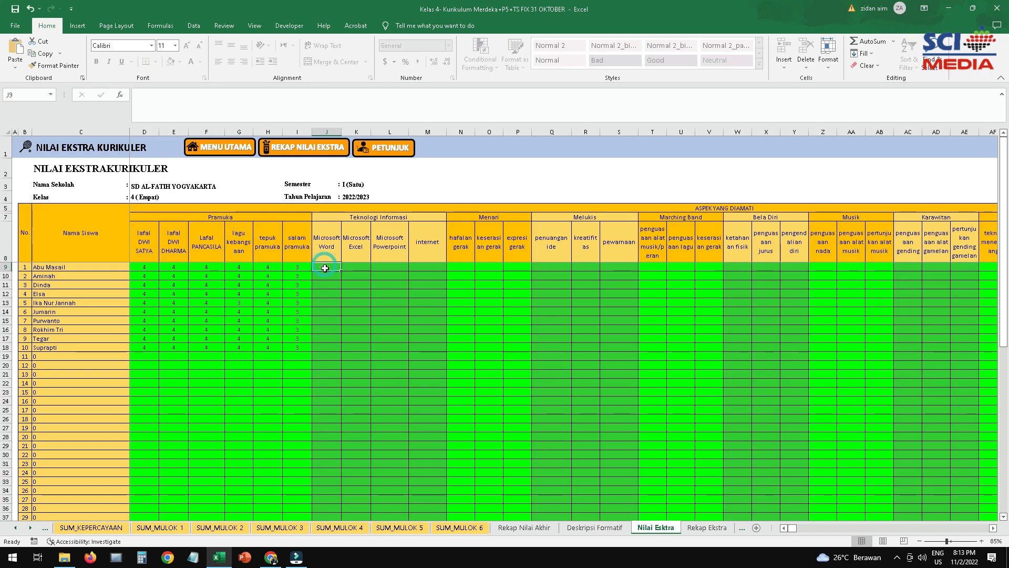
{"action": "type", "text": "4"}
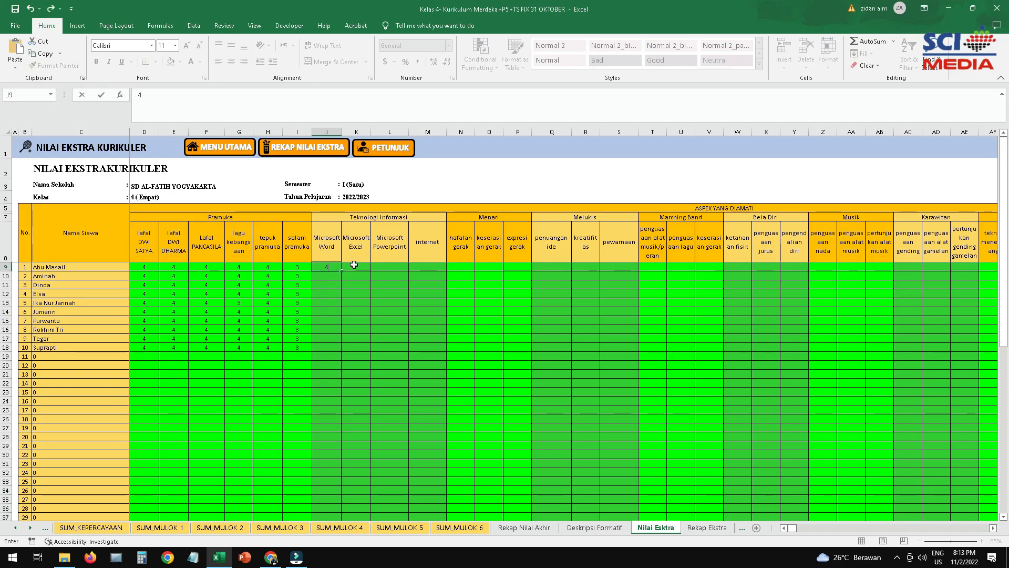
{"action": "left_click", "coordinate": [355, 266]}
{"action": "type", "text": "4"}
{"action": "left_click", "coordinate": [379, 266]}
{"action": "type", "text": "4"}
{"action": "left_click", "coordinate": [421, 267]}
{"action": "type", "text": "4"}
{"action": "left_click", "coordinate": [417, 283]}
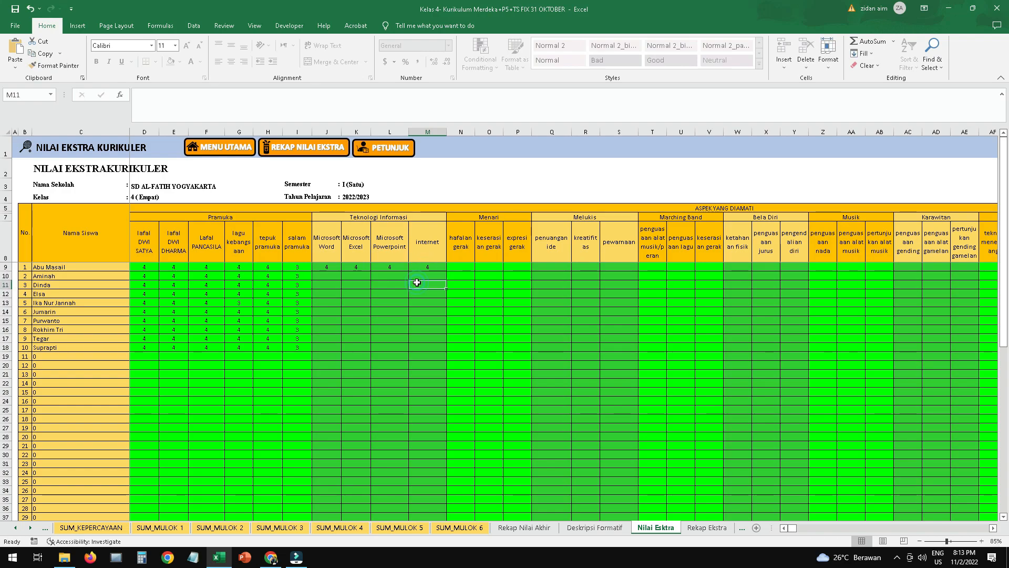
- Change the first student's Microsoft Excel score to 3
{"action": "left_click", "coordinate": [362, 265]}
{"action": "type", "text": "3"}
{"action": "left_click", "coordinate": [408, 292]}
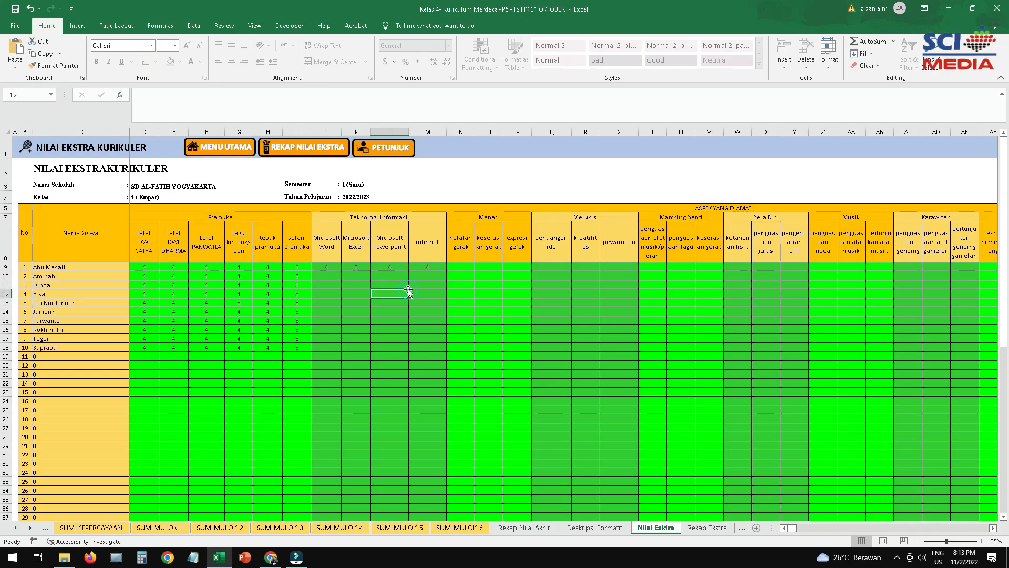
- Copy the first student's Teknologi Informasi scores down to all ten students and set the fourth student's Microsoft Excel score to 4
{"action": "left_click_drag", "start_coordinate": [329, 266], "coordinate": [451, 350]}
{"action": "left_click", "coordinate": [389, 303]}
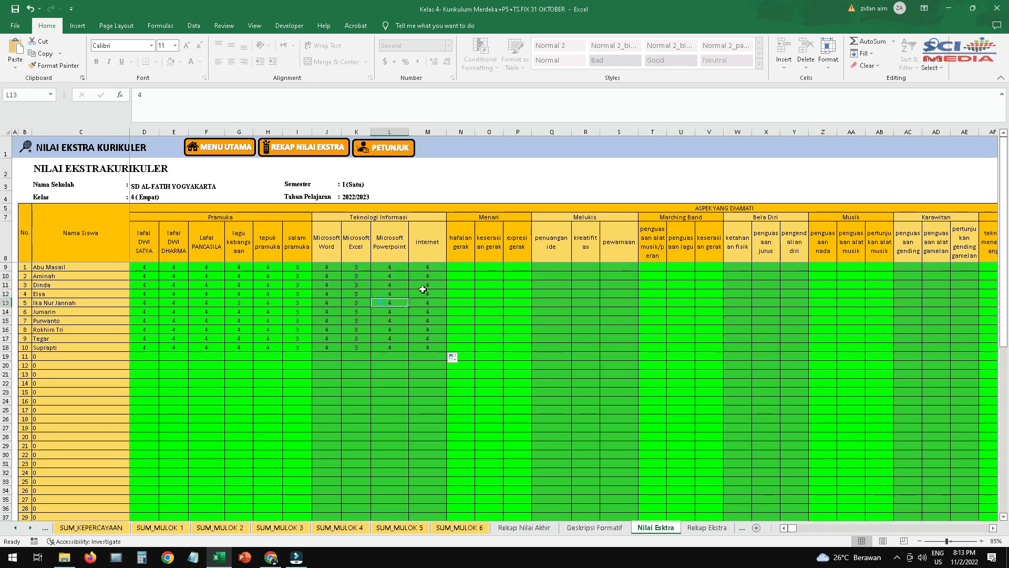
{"action": "left_click", "coordinate": [360, 295]}
{"action": "type", "text": "4"}
{"action": "left_click", "coordinate": [368, 310]}
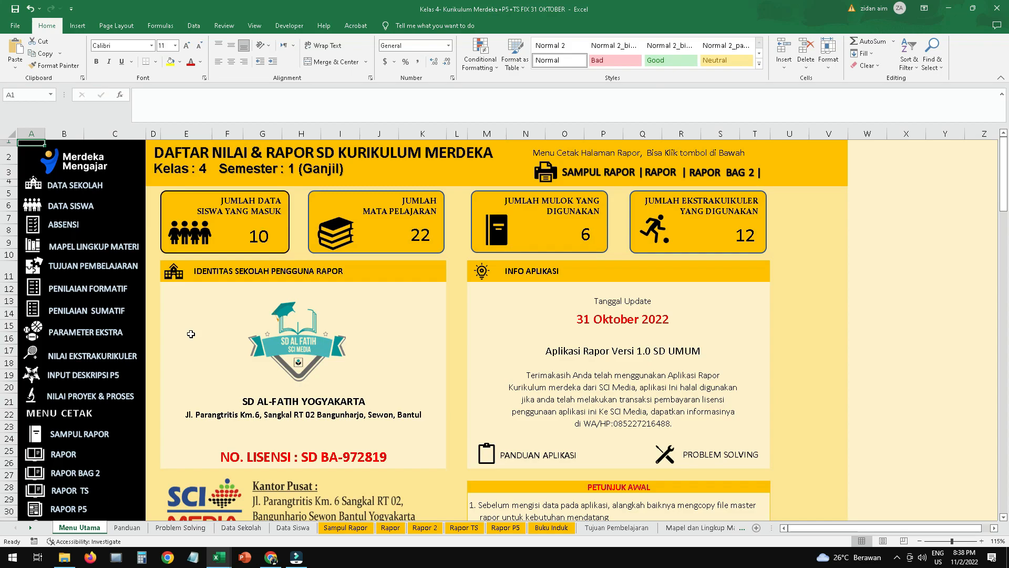
- Open the P5 description input from the main menu page and look through the Proyek 1, 2 and 3 sections, returning to Proyek 1
{"action": "left_click", "coordinate": [94, 375]}
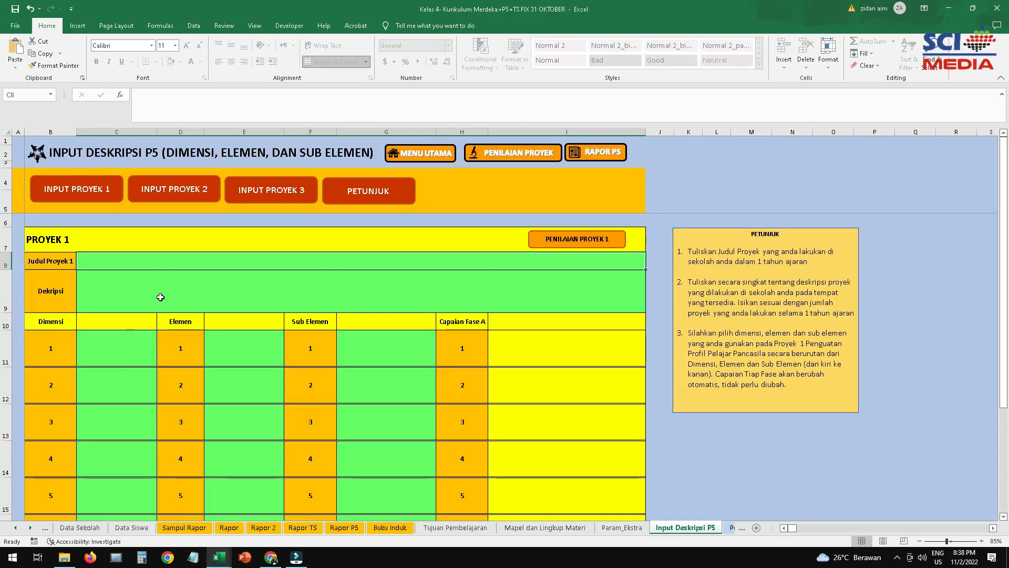
{"action": "left_click", "coordinate": [91, 195]}
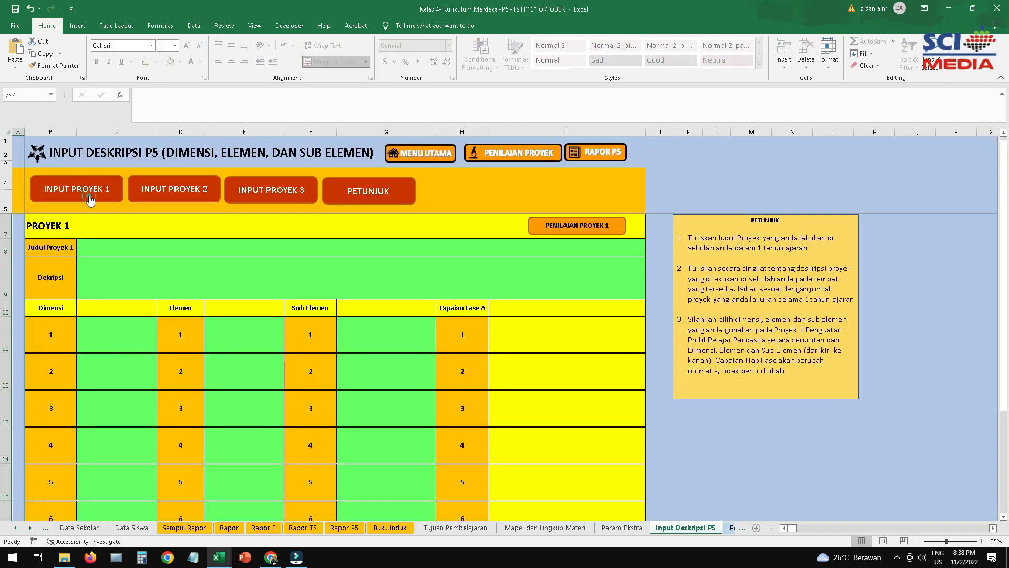
{"action": "left_click", "coordinate": [164, 187]}
{"action": "left_click", "coordinate": [261, 191]}
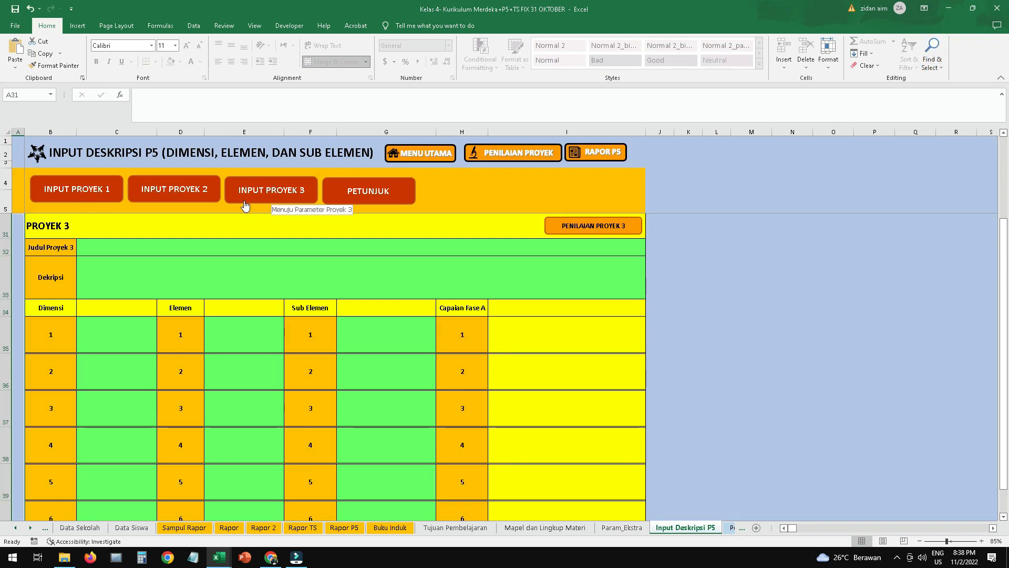
{"action": "left_click", "coordinate": [103, 192]}
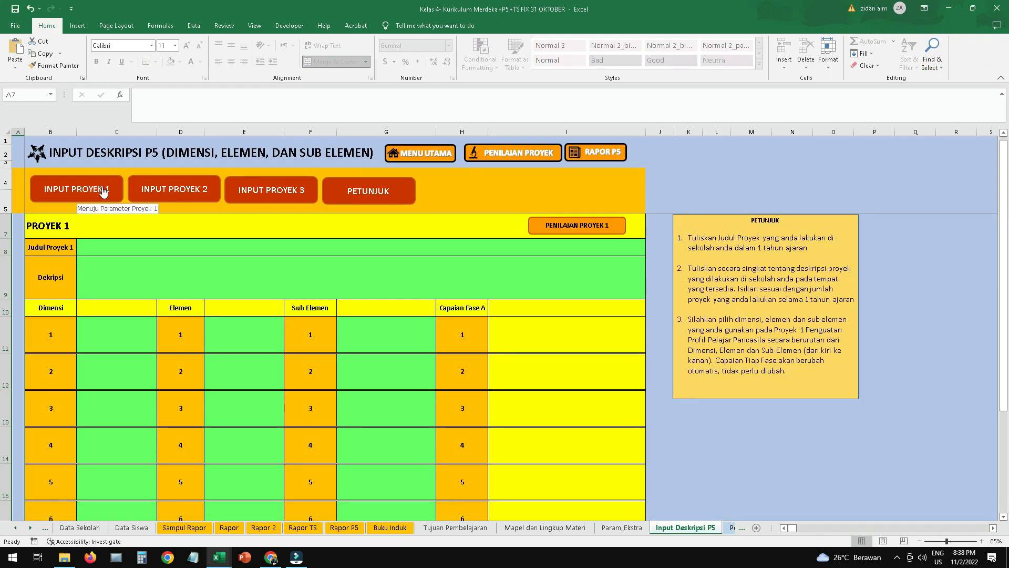
- Fill in Proyek 1 with the title "Membuat pementasan seni sederhana untuk menggalang dana kemanusiaan" and the prepared project description paragraph
{"action": "left_click", "coordinate": [118, 248]}
{"action": "left_click", "coordinate": [113, 270]}
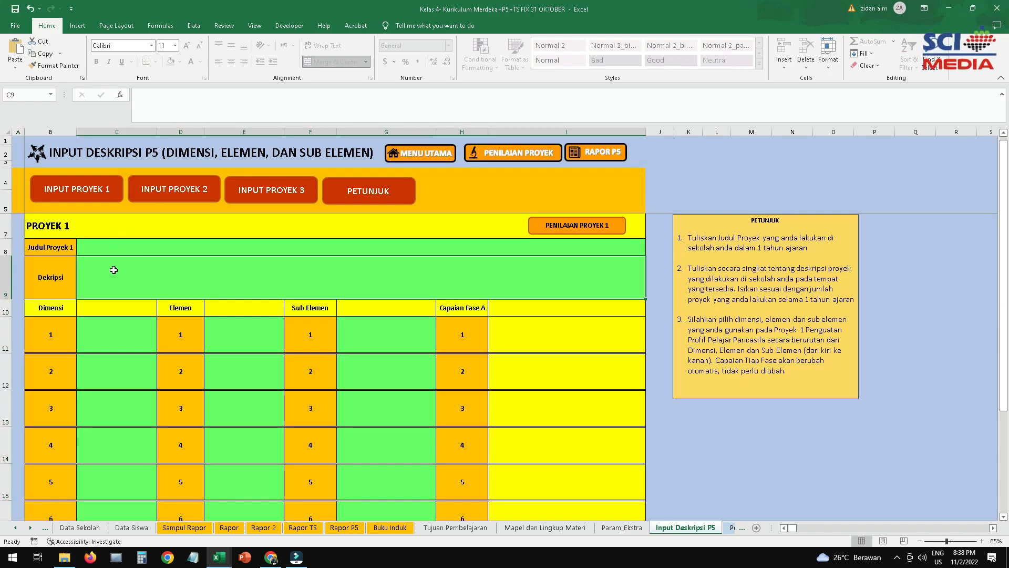
{"action": "left_click", "coordinate": [114, 321]}
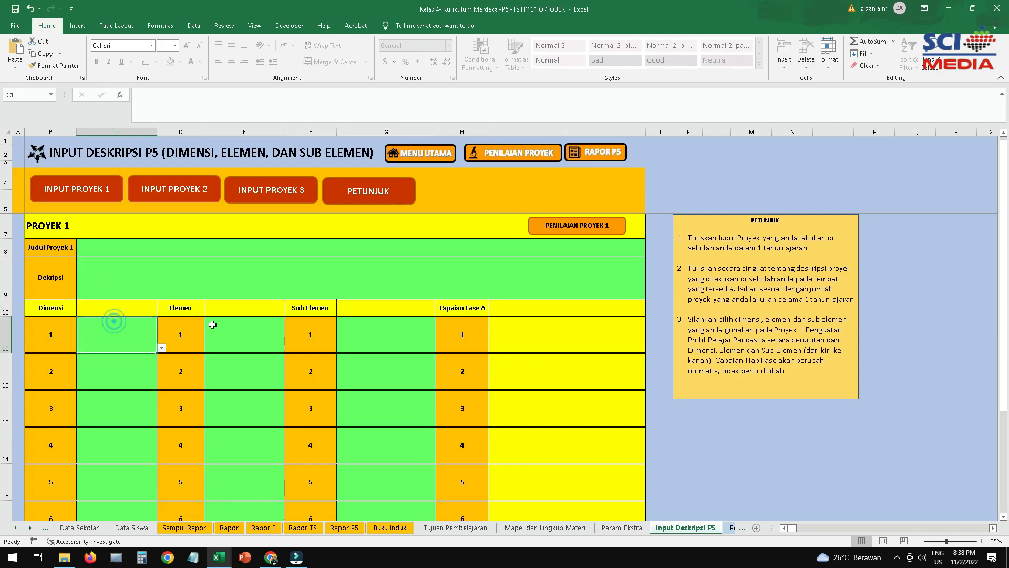
{"action": "left_click", "coordinate": [230, 325]}
{"action": "left_click", "coordinate": [359, 321]}
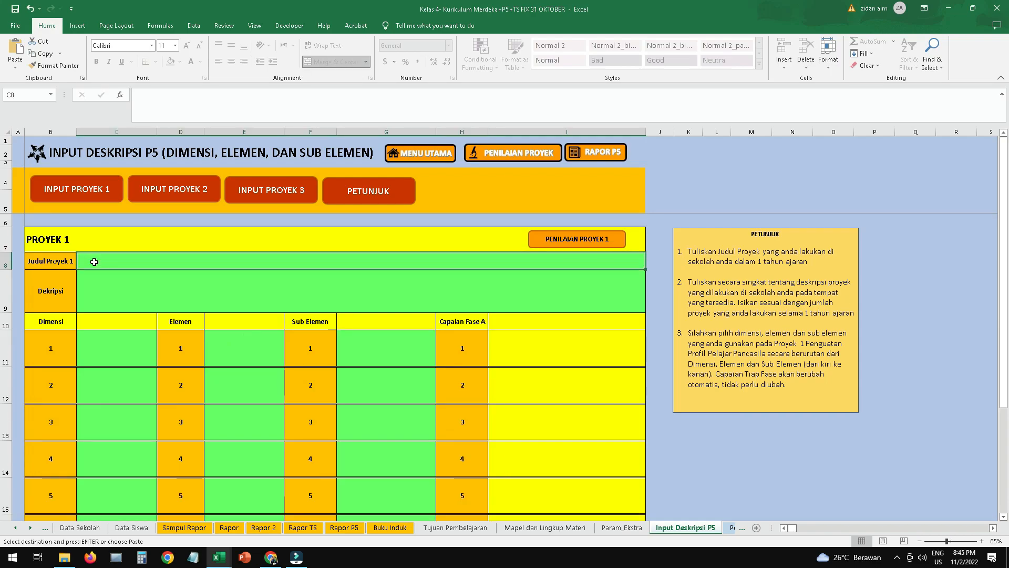
{"action": "type", "text": "Membuat pementasan seni sederhana untuk menggalang dana kemanusiaan Projek ini adalah projek pertama yang dilaksanakan di kelas 4. Projek ini diharapkan dapat membangun dua dimensi profil pelajar Pancasila dan pribadi muslim yaitu Kreatif dan gotong royong. Pada projek ini, siswa belajar lebih baik tentang berfikir kreatif dan bergotong royong secara berkelompok. Siswa juga dapat mendaur ulang sampah organik untuk menjadi barang yang dapat digunakan sehari-hari. Siswa juga dapat berempati dan menghargai setiap perbedaan dengan orang lain/sesama teman, melatih dirinya menjadi lebih mandiri dan percaya diri dengan tampil di hadapan orang banyak dengan menunjukkan potensi yang dimilikinya melalui aksi nyata sebagai apresiasi dan refleksi pembelajaran yang telah dilaksanakan."}
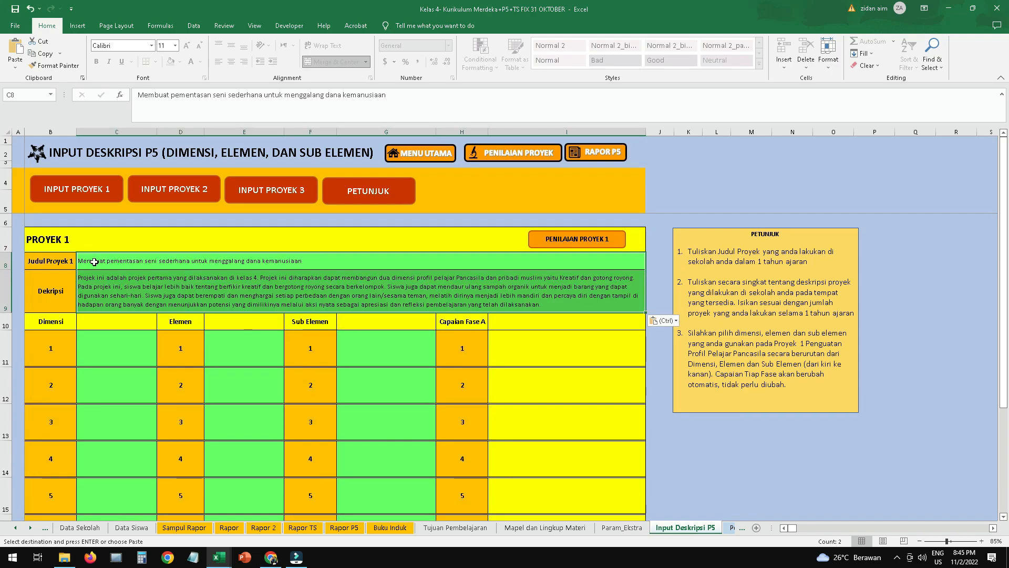
- Set Proyek 1 row 1 to dimension "Beriman, Bertakwa Kepada Tuhan Yang Maha Esa, dan Berakhlak Mulia", element "Akhlak Beragama" and sub-element "Pemahaman Agama/Kepercayaan"
{"action": "left_click", "coordinate": [128, 353]}
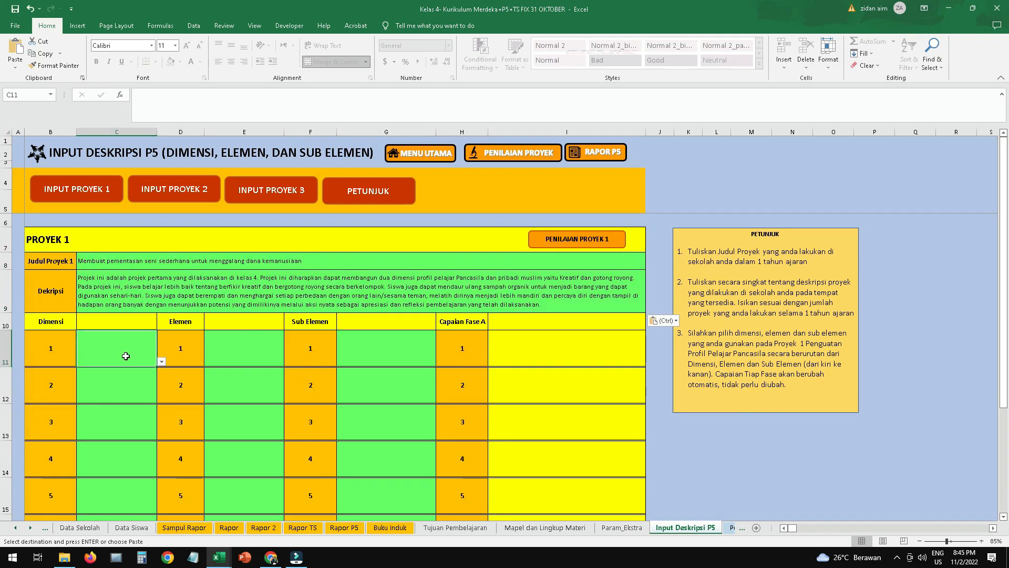
{"action": "left_click", "coordinate": [162, 361]}
{"action": "left_click", "coordinate": [146, 370]}
{"action": "left_click", "coordinate": [232, 347]}
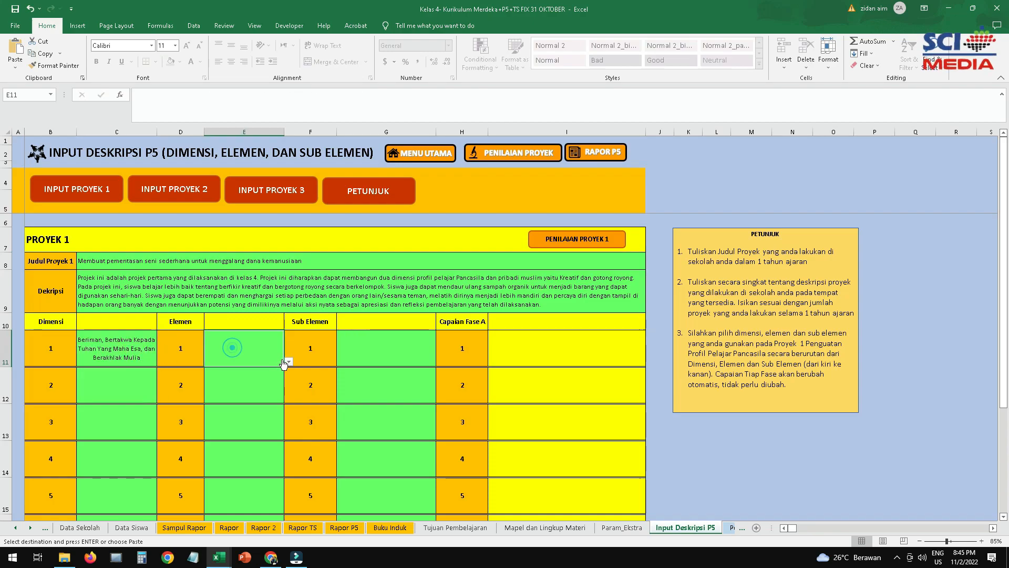
{"action": "left_click", "coordinate": [289, 362]}
{"action": "left_click", "coordinate": [267, 371]}
{"action": "left_click", "coordinate": [399, 349]}
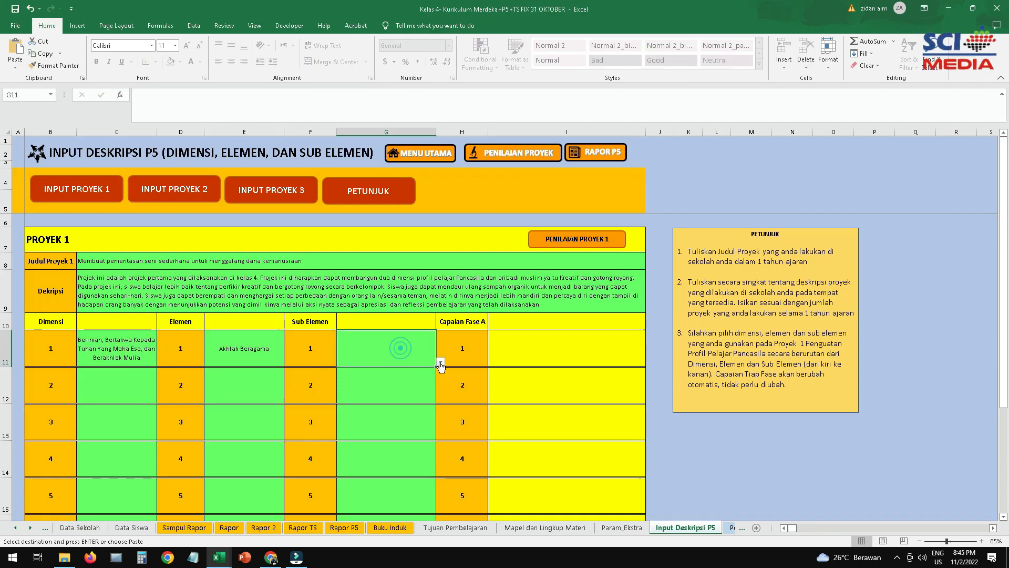
{"action": "left_click", "coordinate": [441, 362]}
{"action": "left_click", "coordinate": [406, 378]}
- Set Proyek 1 row 2 to dimension "Berkebhinekaan Global", element "Komunikasi dan interaksi antar budaya" and sub-element "Berkomunikasi antar budaya"
{"action": "left_click", "coordinate": [92, 384]}
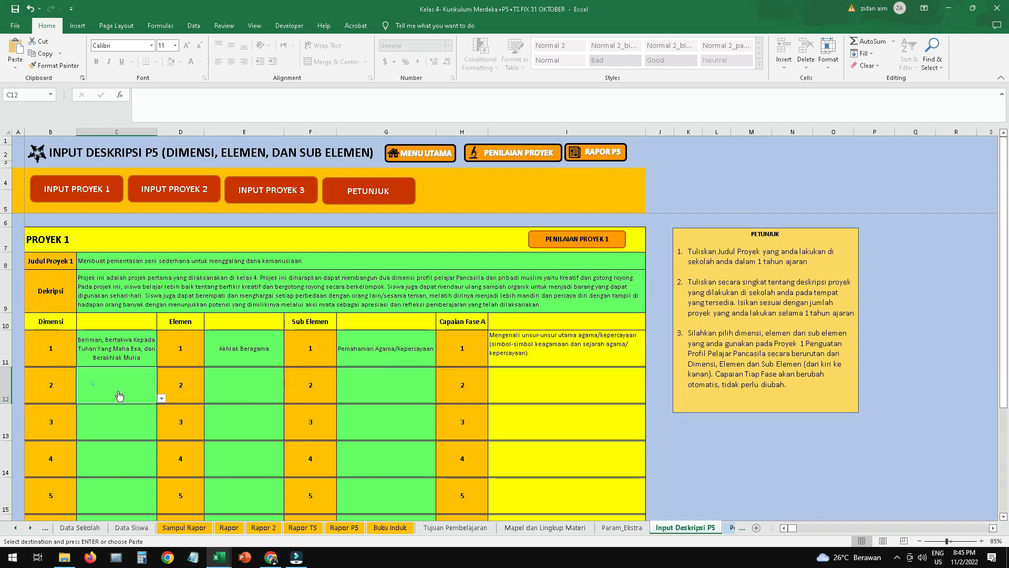
{"action": "left_click", "coordinate": [162, 397]}
{"action": "left_click", "coordinate": [131, 413]}
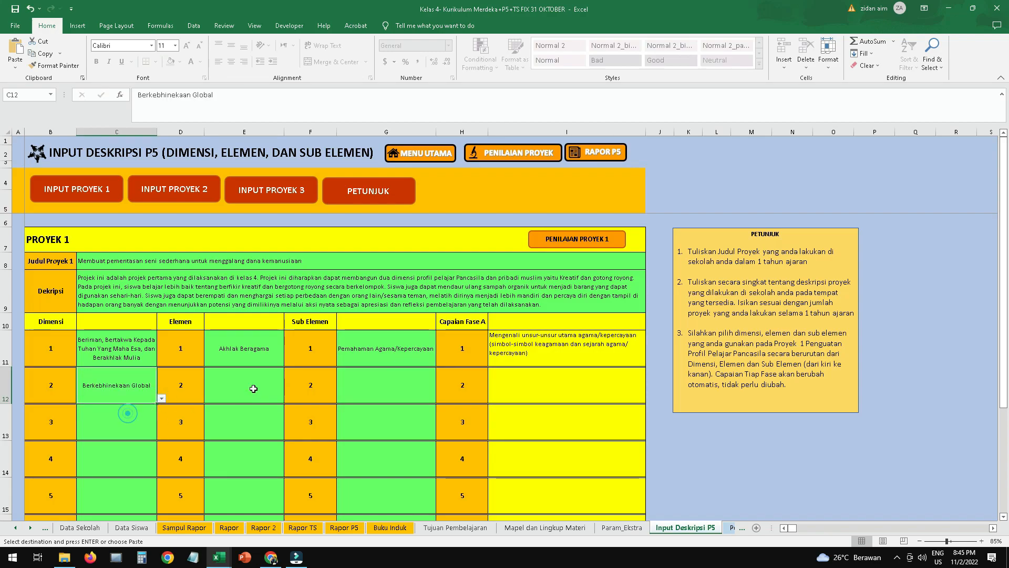
{"action": "left_click", "coordinate": [253, 387]}
{"action": "left_click", "coordinate": [289, 398]}
{"action": "left_click", "coordinate": [238, 412]}
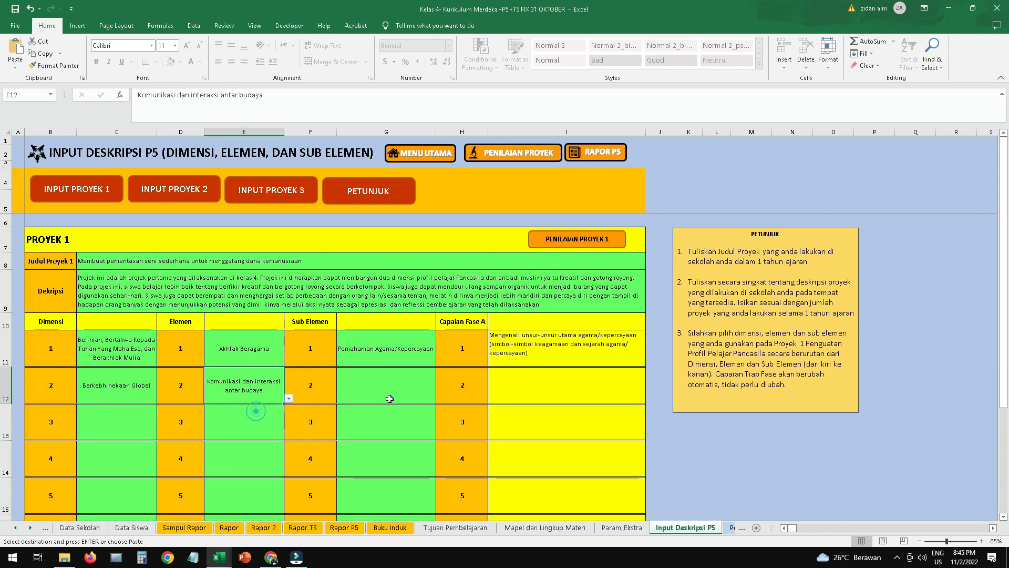
{"action": "left_click", "coordinate": [388, 394]}
{"action": "left_click", "coordinate": [440, 398]}
{"action": "left_click", "coordinate": [368, 407]}
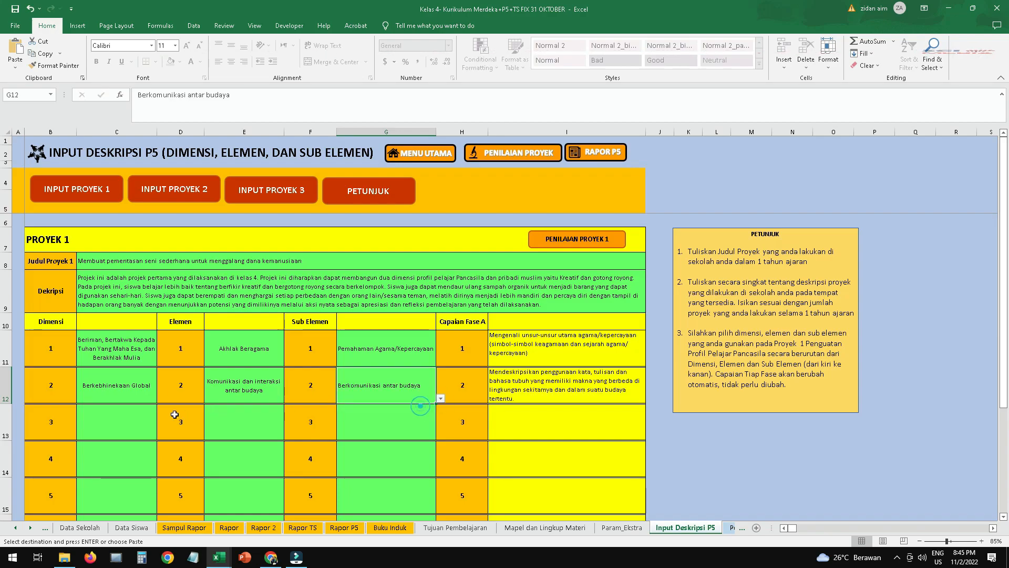
- Set Proyek 1 row 3 to dimension "Bergotong-Royong", element "Kepedulian" and sub-element "Tanggap terhadap lingkungan Sosial"
{"action": "scroll", "coordinate": [118, 370], "scroll_direction": "down", "scroll_amount": 1}
{"action": "left_click", "coordinate": [118, 371]}
{"action": "left_click", "coordinate": [161, 379]}
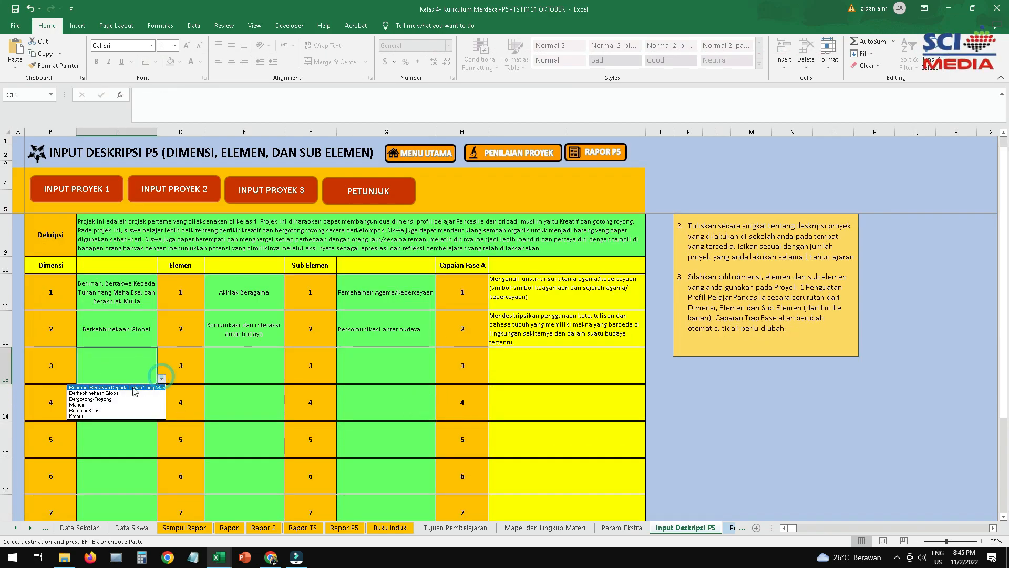
{"action": "left_click", "coordinate": [95, 399]}
{"action": "left_click", "coordinate": [233, 369]}
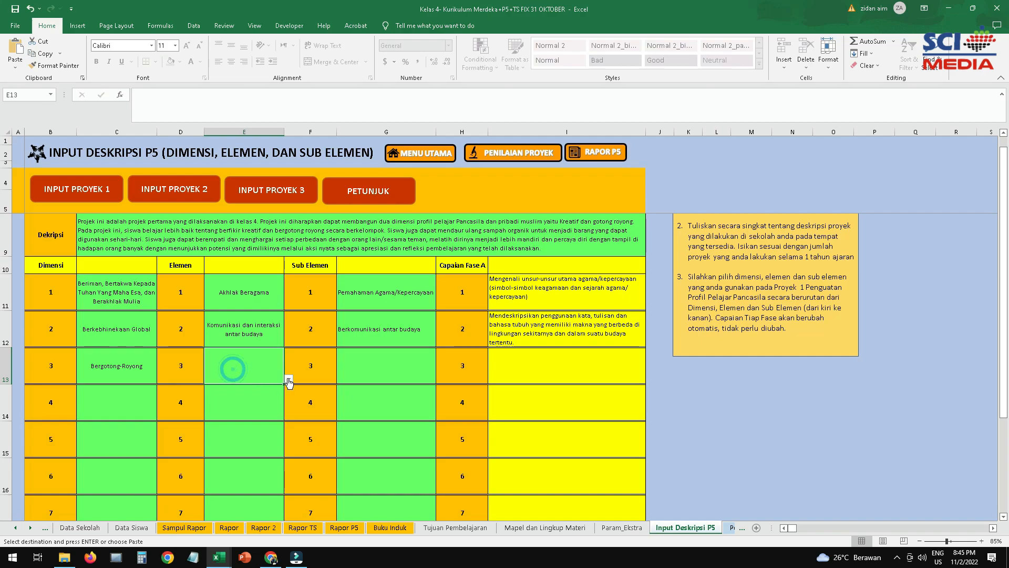
{"action": "left_click", "coordinate": [288, 382]}
{"action": "left_click", "coordinate": [242, 392]}
{"action": "left_click", "coordinate": [435, 387]}
{"action": "left_click", "coordinate": [430, 370]}
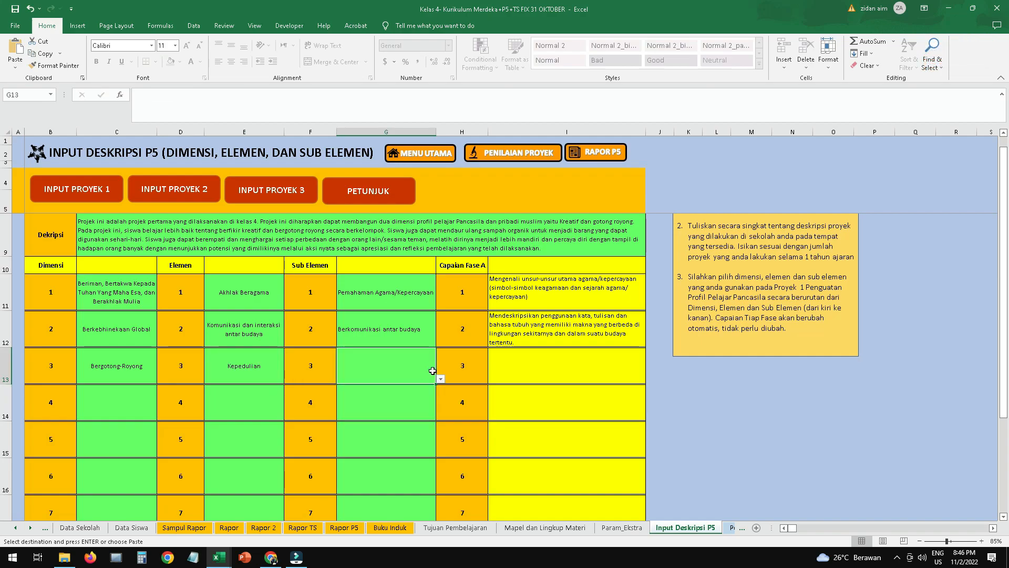
{"action": "left_click", "coordinate": [440, 379]}
{"action": "left_click", "coordinate": [404, 391]}
- Set Proyek 1 row 4 to dimension "Mandiri", element "Pemahaman diri dan situasi yang dihadapi" and sub-element "Mengenali kualitas dan minat diri serta tantangan yang dihadapi"
{"action": "left_click", "coordinate": [138, 402]}
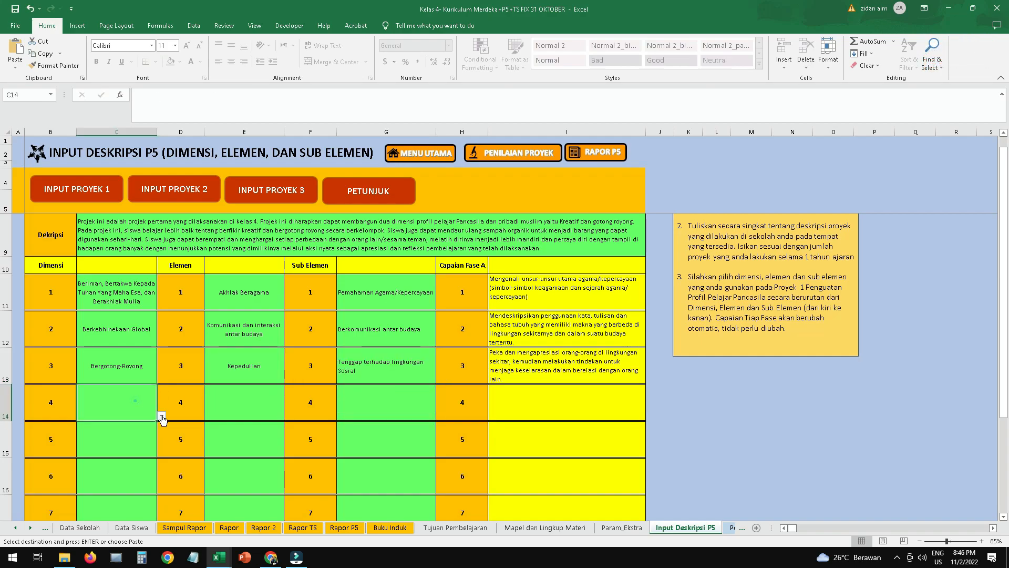
{"action": "left_click", "coordinate": [161, 415]}
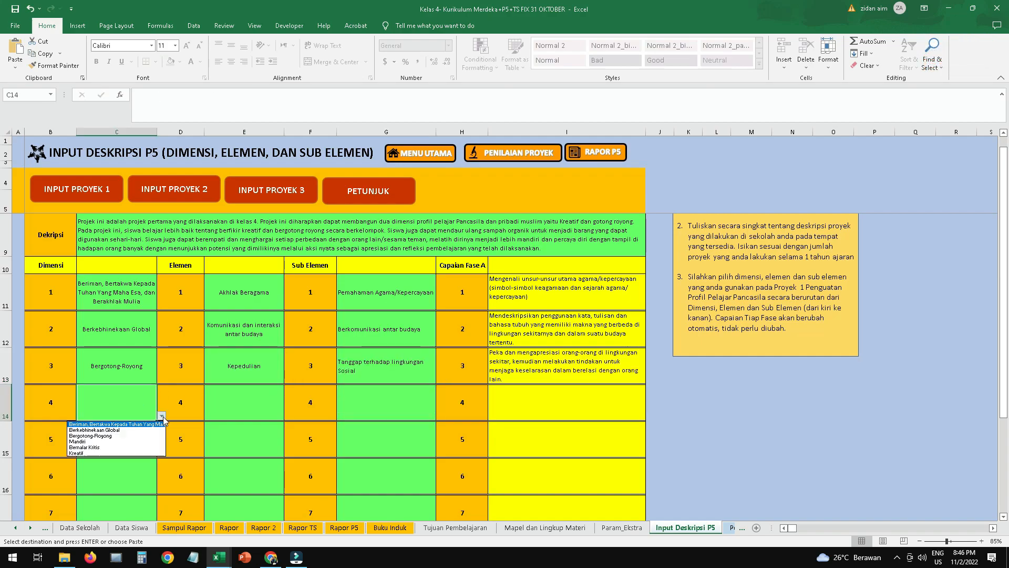
{"action": "left_click", "coordinate": [118, 442]}
{"action": "left_click", "coordinate": [240, 398]}
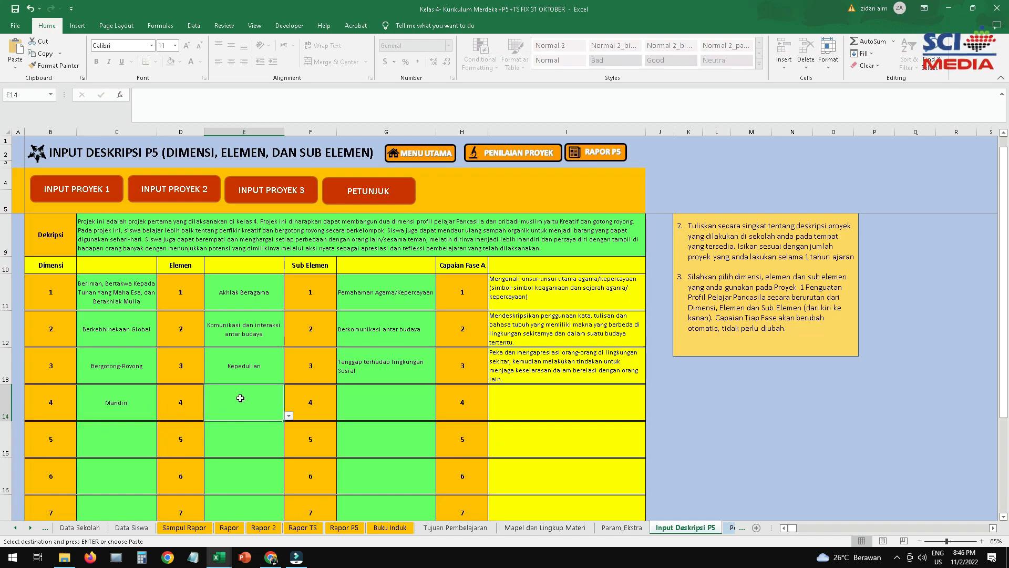
{"action": "left_click", "coordinate": [291, 417]}
{"action": "left_click", "coordinate": [247, 424]}
{"action": "left_click", "coordinate": [401, 398]}
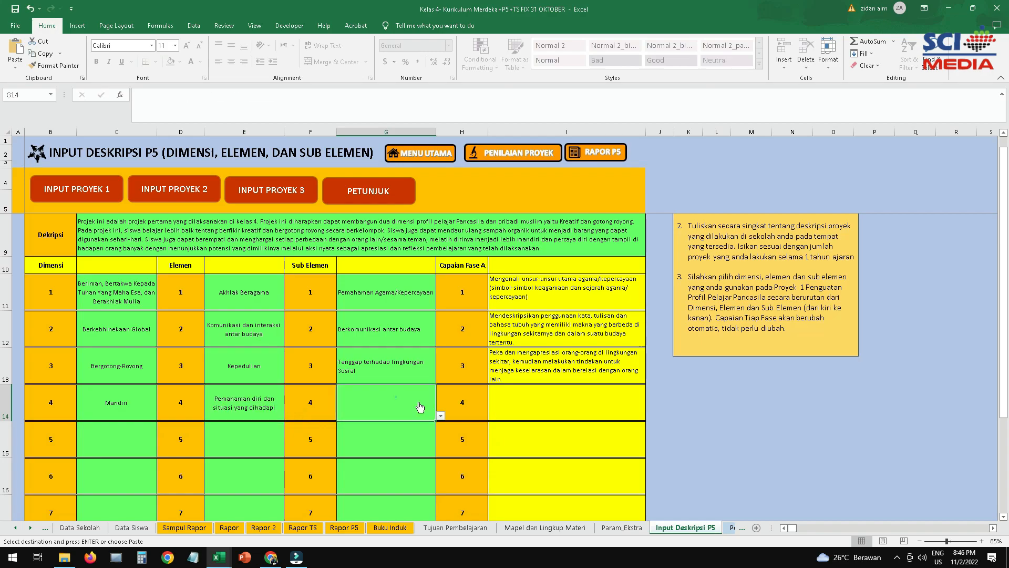
{"action": "left_click", "coordinate": [440, 416]}
{"action": "left_click", "coordinate": [399, 424]}
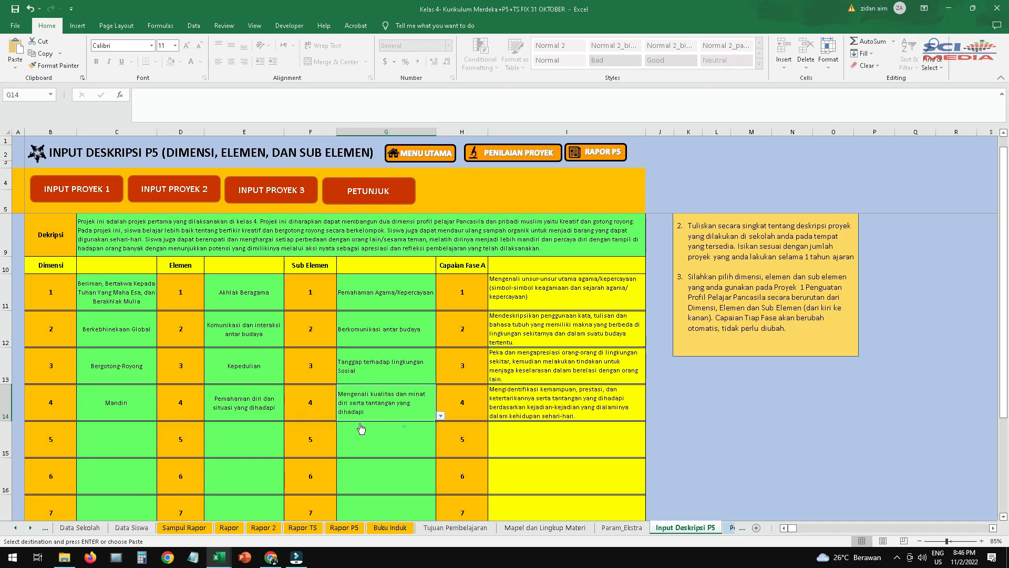
- Set Proyek 1 row 5 to dimension "Bernalar Kritis", element "Memperoleh dan memproses informasi dan gagasan" and sub-element "Mengajukan pertanyaan"
{"action": "left_click", "coordinate": [114, 431]}
{"action": "left_click", "coordinate": [161, 453]}
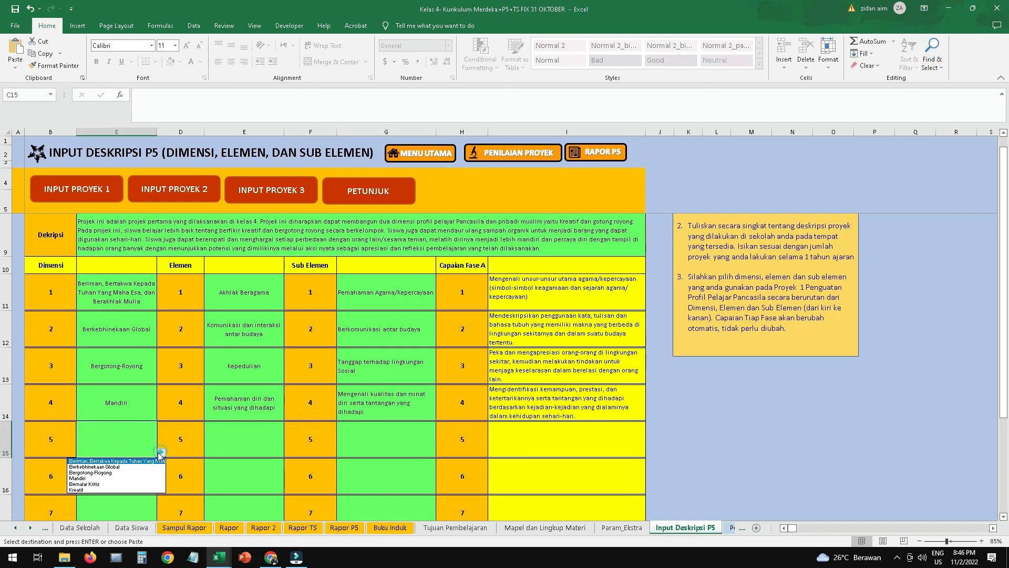
{"action": "left_click", "coordinate": [120, 485]}
{"action": "left_click", "coordinate": [223, 444]}
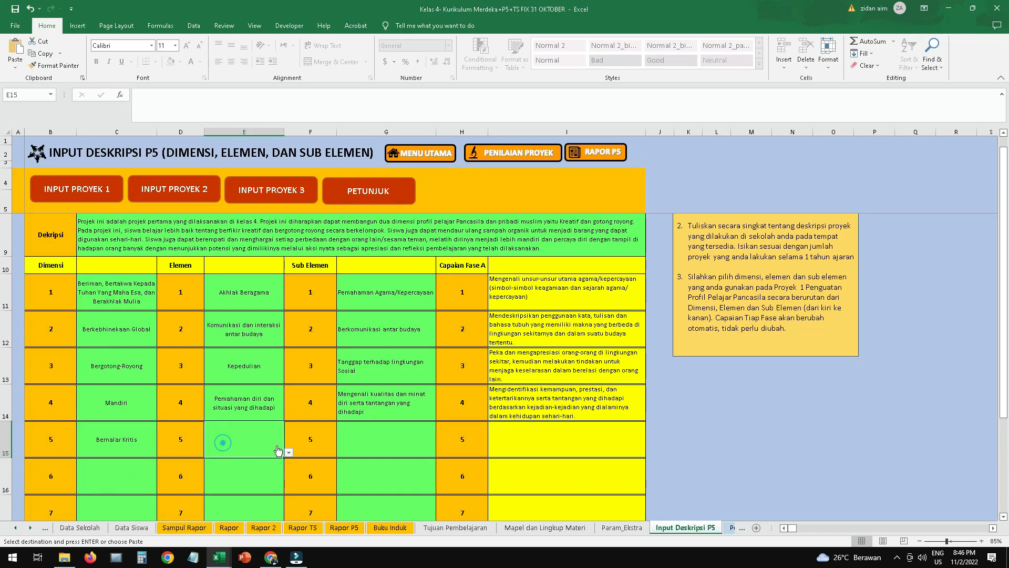
{"action": "left_click", "coordinate": [288, 453]}
{"action": "left_click", "coordinate": [239, 461]}
{"action": "left_click", "coordinate": [381, 441]}
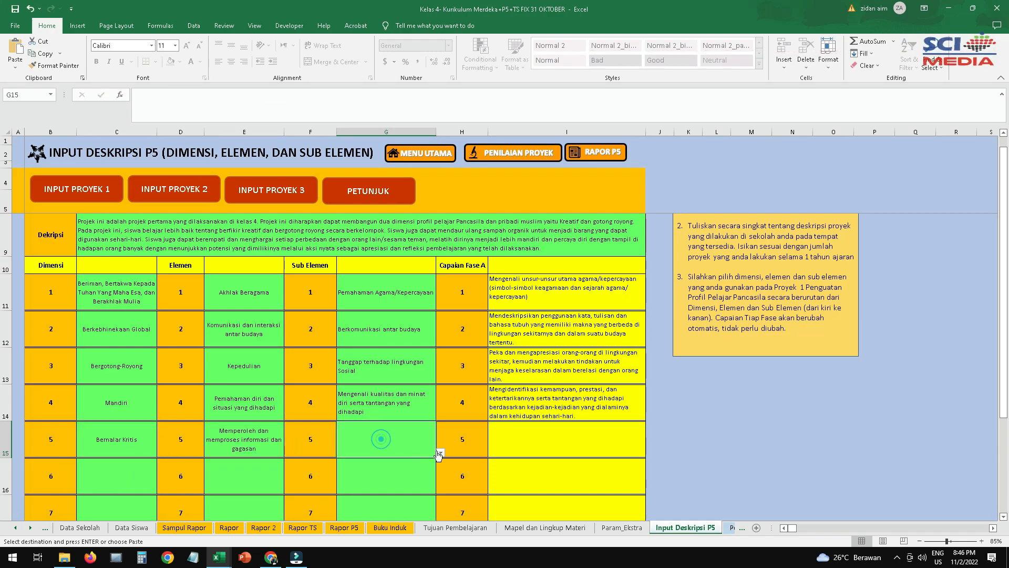
{"action": "left_click", "coordinate": [440, 452]}
{"action": "left_click", "coordinate": [406, 461]}
- Set Proyek 1 row 6 to dimension "Kreatif", with "Menghasilkan gagasan yang orisinal" as both element and sub-element
{"action": "left_click", "coordinate": [111, 468]}
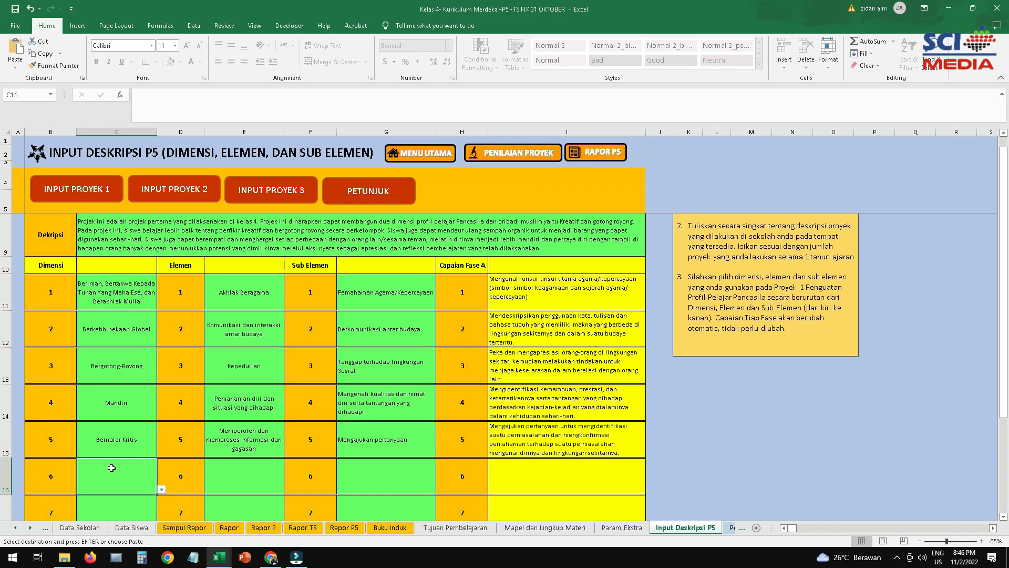
{"action": "left_click", "coordinate": [162, 490]}
{"action": "left_click", "coordinate": [105, 525]}
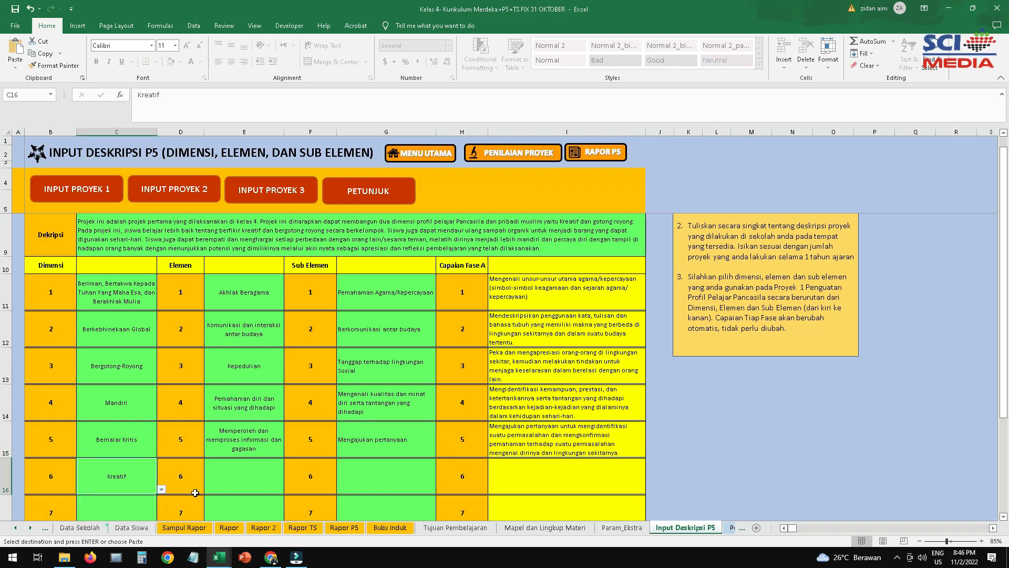
{"action": "left_click", "coordinate": [266, 488]}
{"action": "left_click", "coordinate": [288, 489]}
{"action": "left_click", "coordinate": [271, 498]}
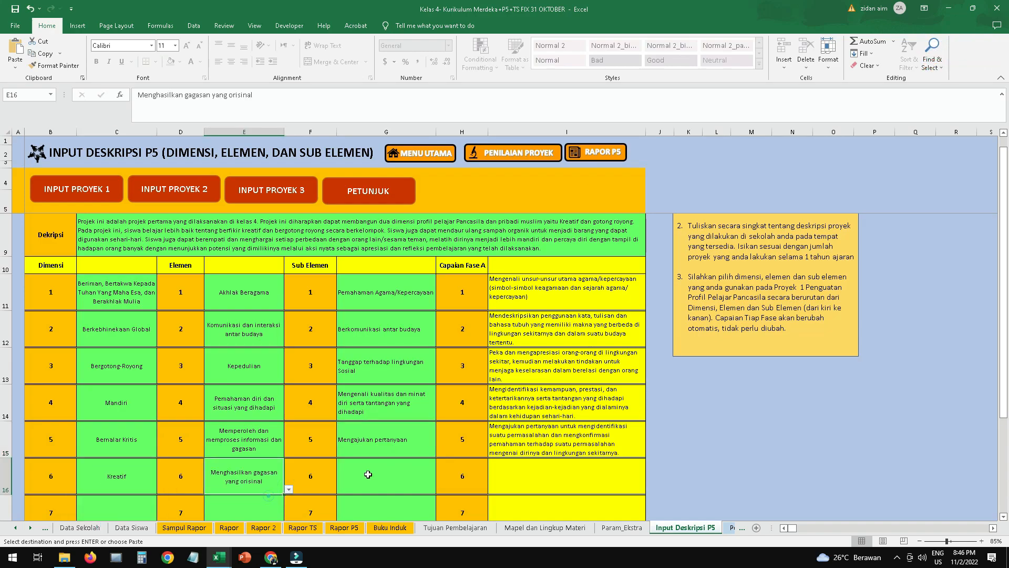
{"action": "left_click", "coordinate": [368, 474]}
{"action": "left_click", "coordinate": [439, 489]}
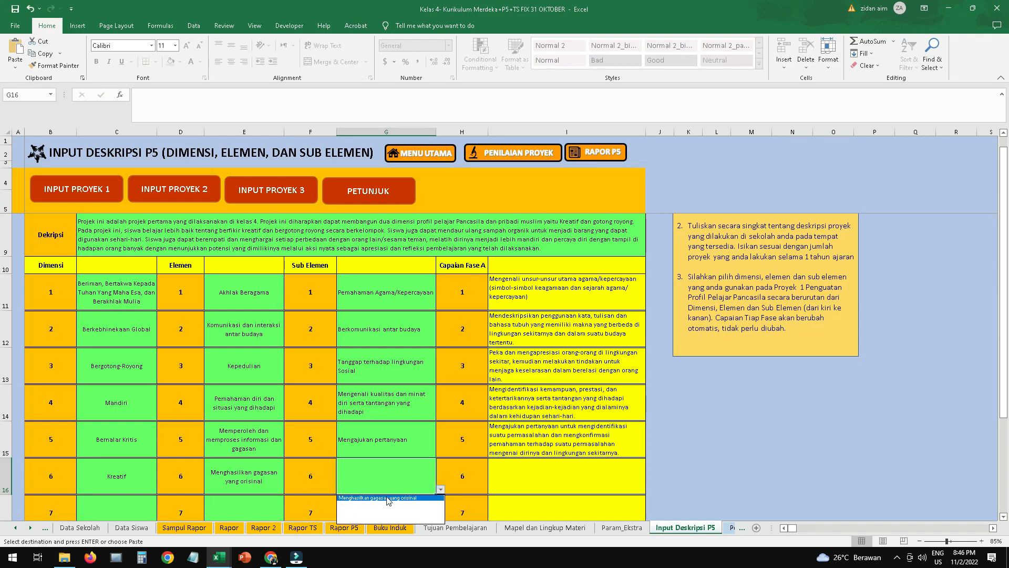
{"action": "left_click", "coordinate": [386, 496]}
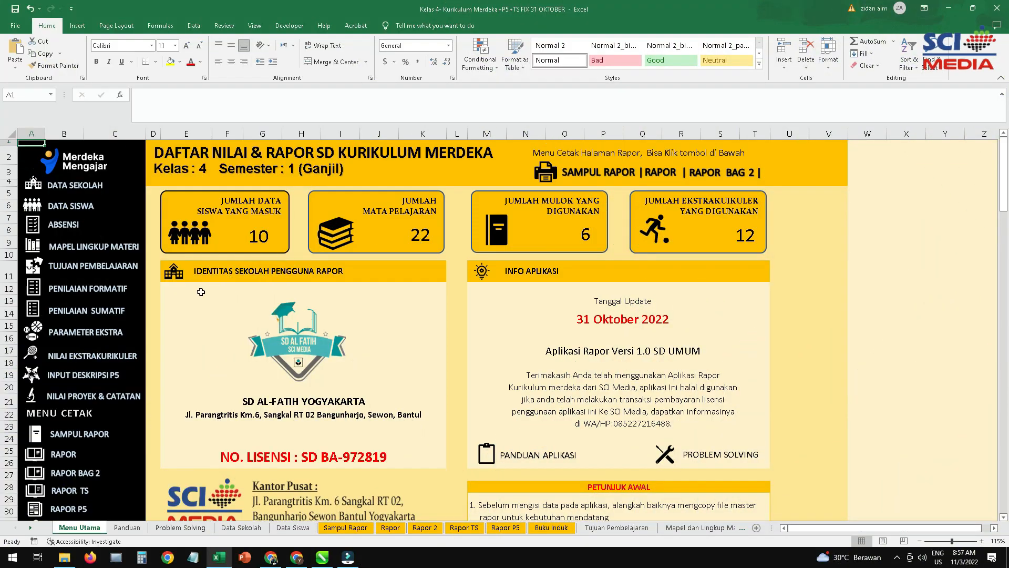
- Open the project assessment for Proyek 1 and tick SB for student no. 1 in dimensions 1, 2 and 3
{"action": "left_click", "coordinate": [122, 400]}
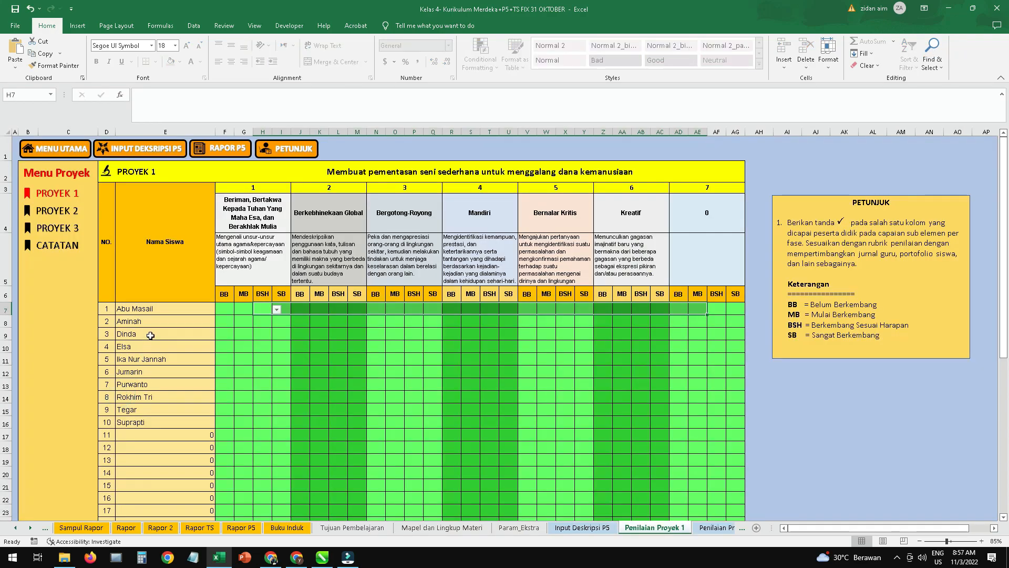
{"action": "left_click", "coordinate": [243, 322]}
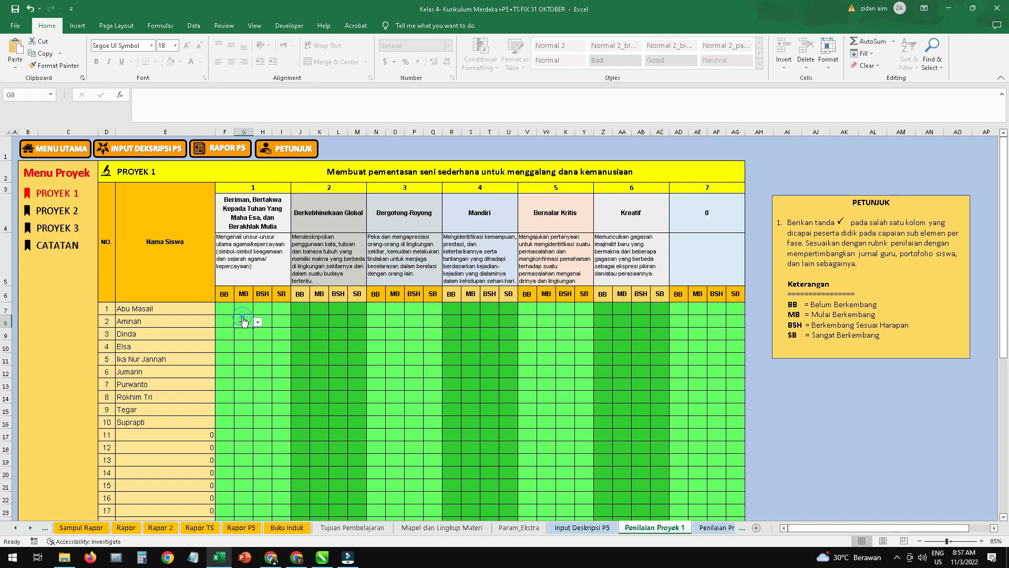
{"action": "left_click", "coordinate": [277, 309]}
{"action": "left_click", "coordinate": [295, 309]}
{"action": "left_click", "coordinate": [286, 318]}
{"action": "left_click", "coordinate": [357, 309]}
{"action": "left_click", "coordinate": [372, 310]}
{"action": "left_click", "coordinate": [357, 319]}
{"action": "left_click", "coordinate": [431, 309]}
{"action": "left_click", "coordinate": [447, 311]}
{"action": "left_click", "coordinate": [433, 319]}
- Tick BSH for student no. 1 in the Mandiri, Bernalar Kritis and Kreatif dimensions of Proyek 1
{"action": "left_click", "coordinate": [490, 309]}
{"action": "left_click", "coordinate": [503, 309]}
{"action": "left_click", "coordinate": [490, 318]}
{"action": "left_click", "coordinate": [565, 309]}
{"action": "left_click", "coordinate": [579, 309]}
{"action": "left_click", "coordinate": [565, 318]}
{"action": "left_click", "coordinate": [644, 308]}
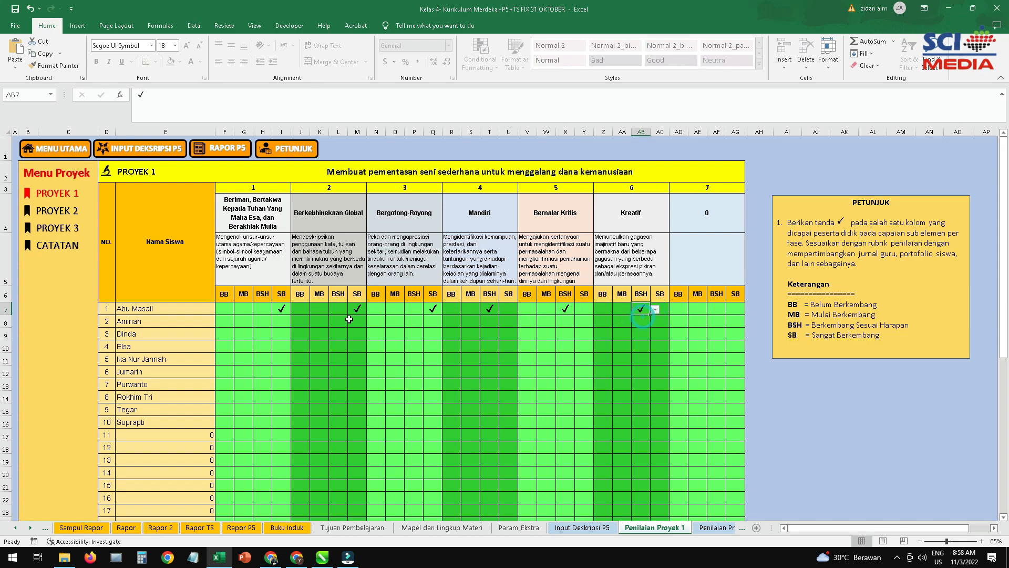
- For student no. 2, tick BSH in dimension 1 and SB in the Berkebhinekaan Global and Bergotong-Royong dimensions
{"action": "left_click", "coordinate": [265, 321]}
{"action": "left_click", "coordinate": [278, 321]}
{"action": "left_click", "coordinate": [273, 330]}
{"action": "left_click", "coordinate": [356, 320]}
{"action": "left_click", "coordinate": [371, 322]}
{"action": "left_click", "coordinate": [368, 330]}
{"action": "left_click", "coordinate": [432, 324]}
{"action": "left_click", "coordinate": [446, 322]}
{"action": "left_click", "coordinate": [432, 330]}
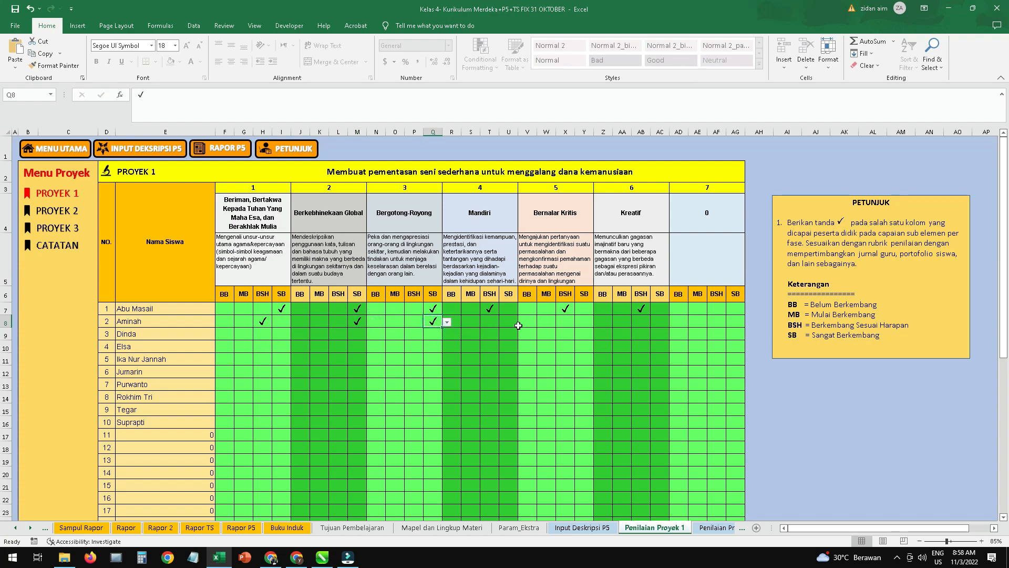
- Tick SB for student no. 2 in the Mandiri, Bernalar Kritis and Kreatif dimensions of Proyek 1
{"action": "left_click", "coordinate": [506, 321]}
{"action": "left_click", "coordinate": [522, 322]}
{"action": "left_click", "coordinate": [509, 331]}
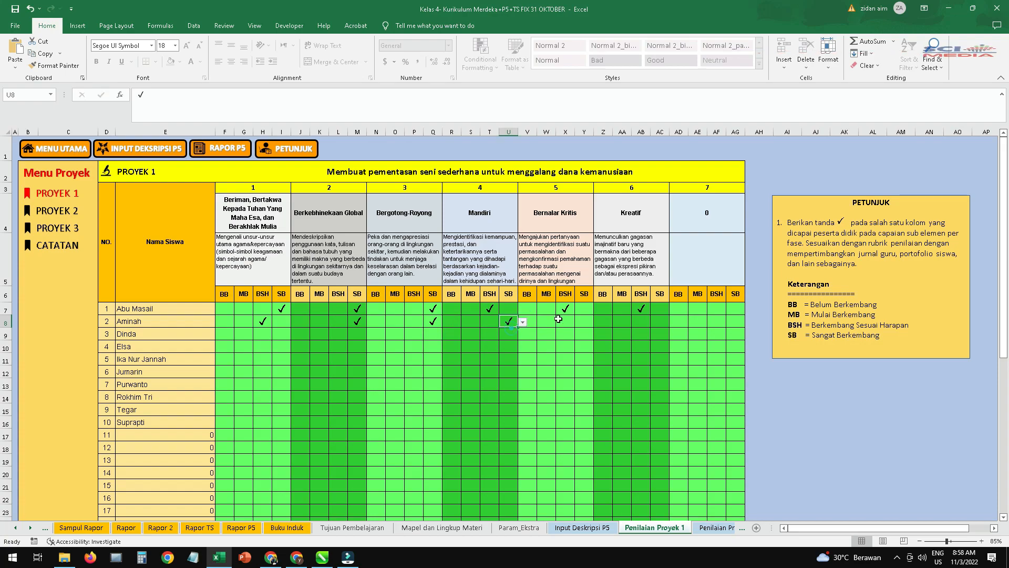
{"action": "left_click", "coordinate": [585, 321]}
{"action": "left_click", "coordinate": [598, 322]}
{"action": "left_click", "coordinate": [591, 330]}
{"action": "left_click", "coordinate": [660, 320]}
{"action": "left_click", "coordinate": [673, 323]}
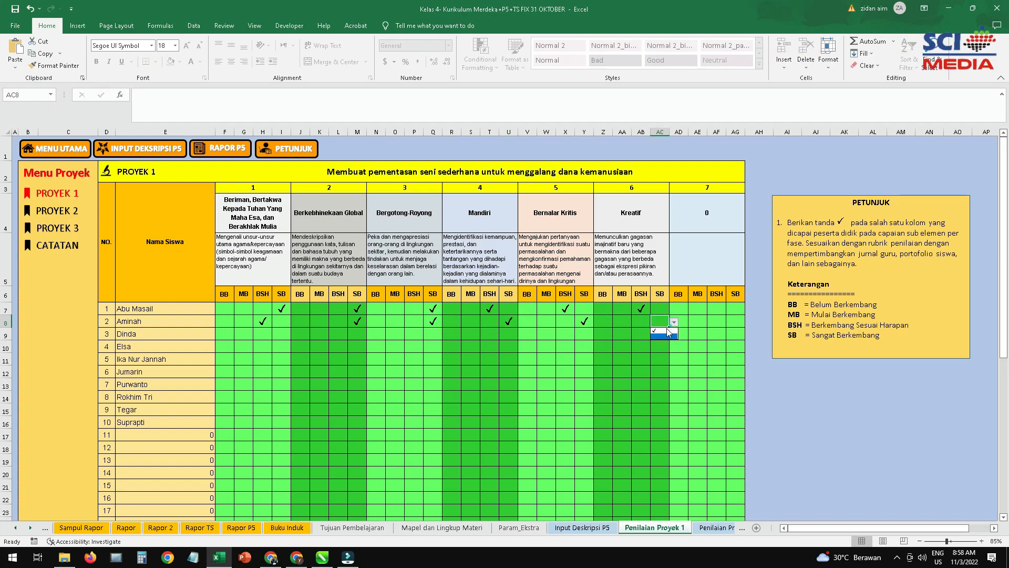
{"action": "left_click", "coordinate": [664, 333]}
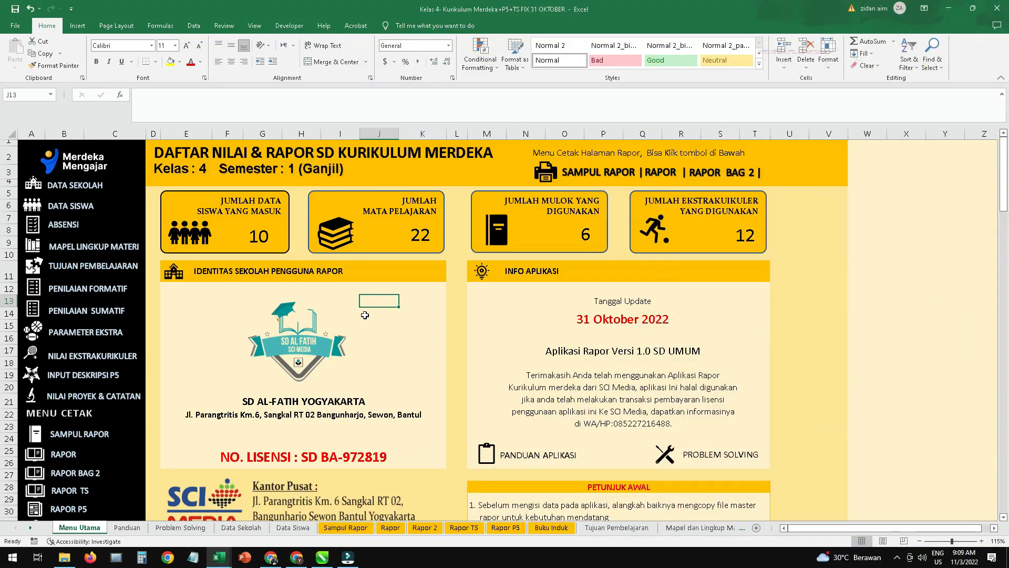
- Open the project process notes (Catatan) and paste the copied note into student no. 1's Proyek 1 cell
{"action": "left_click", "coordinate": [113, 397]}
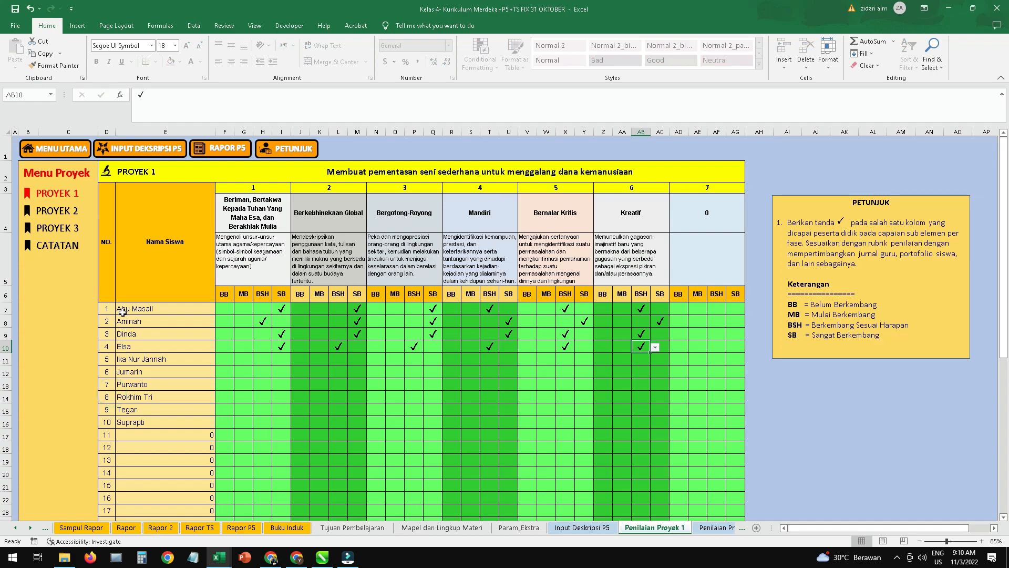
{"action": "left_click", "coordinate": [54, 247]}
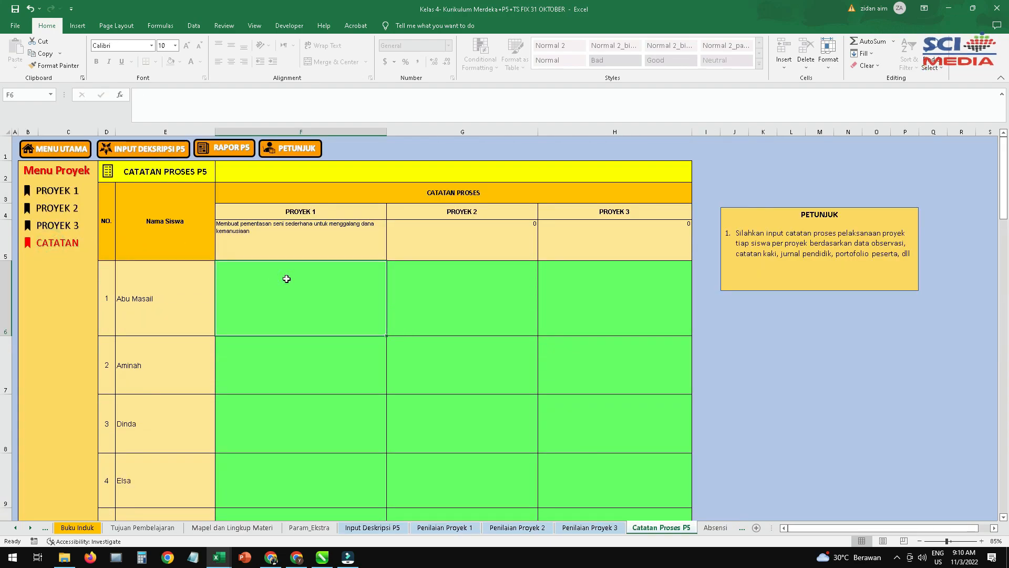
{"action": "key", "text": "ctrl+c"}
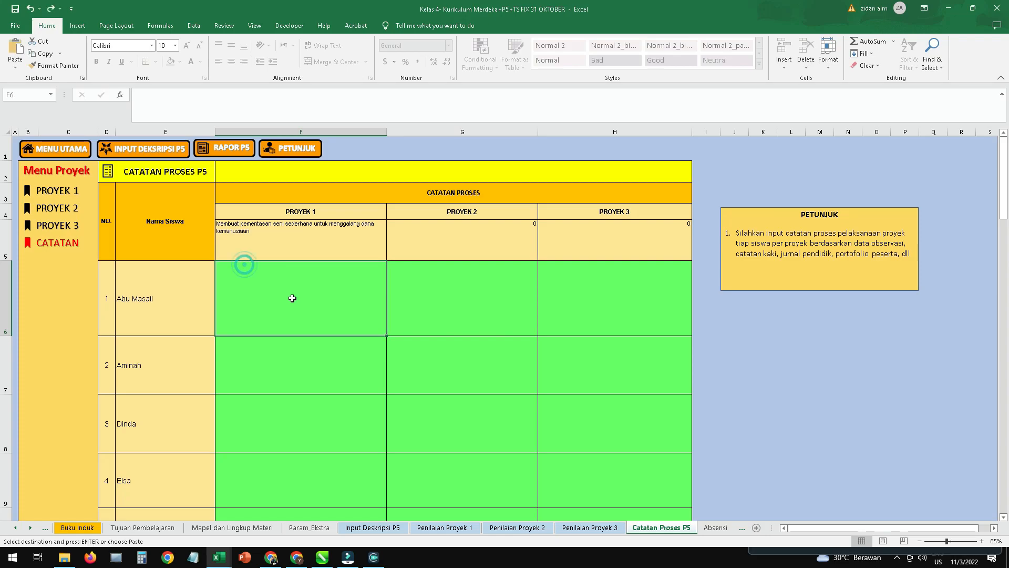
{"action": "key", "text": "ctrl+v"}
{"action": "key", "text": "ctrl"}
{"action": "key", "text": "Escape"}
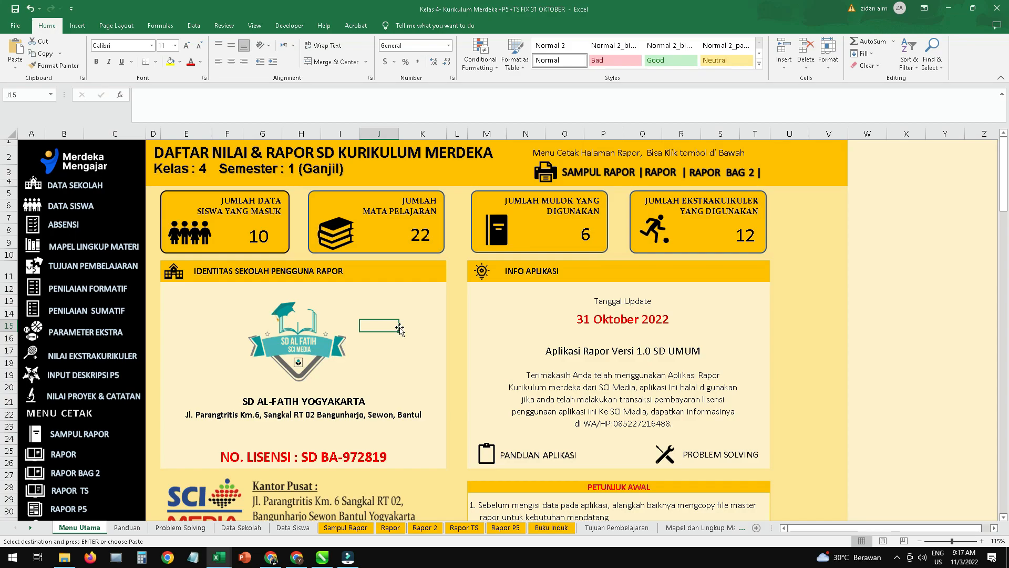
- Open the report cover sheet (Sampul Rapor) and review its pages from the cover down to the student identity section
{"action": "left_click", "coordinate": [71, 434]}
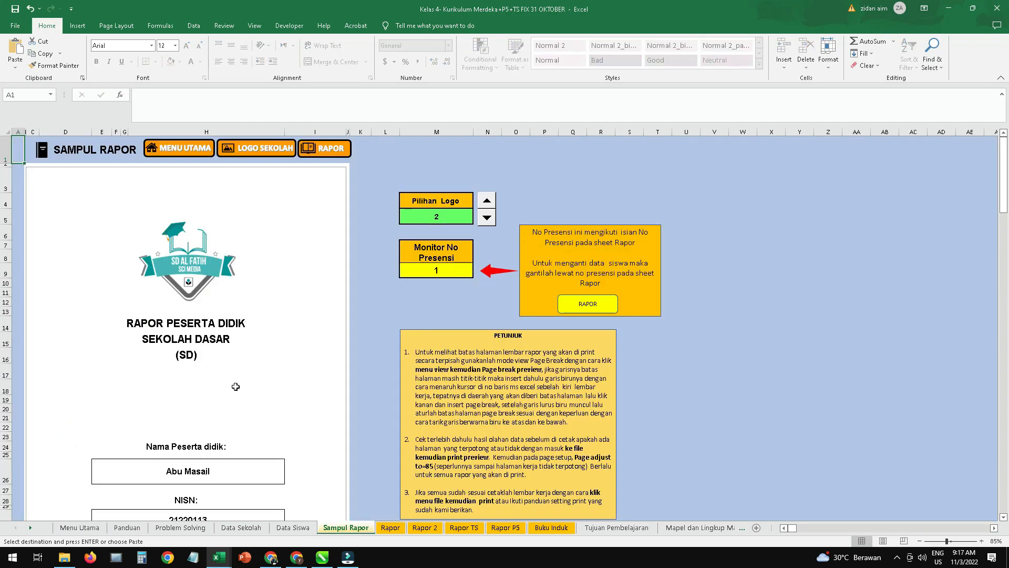
{"action": "scroll", "coordinate": [235, 386], "scroll_direction": "down", "scroll_amount": 12}
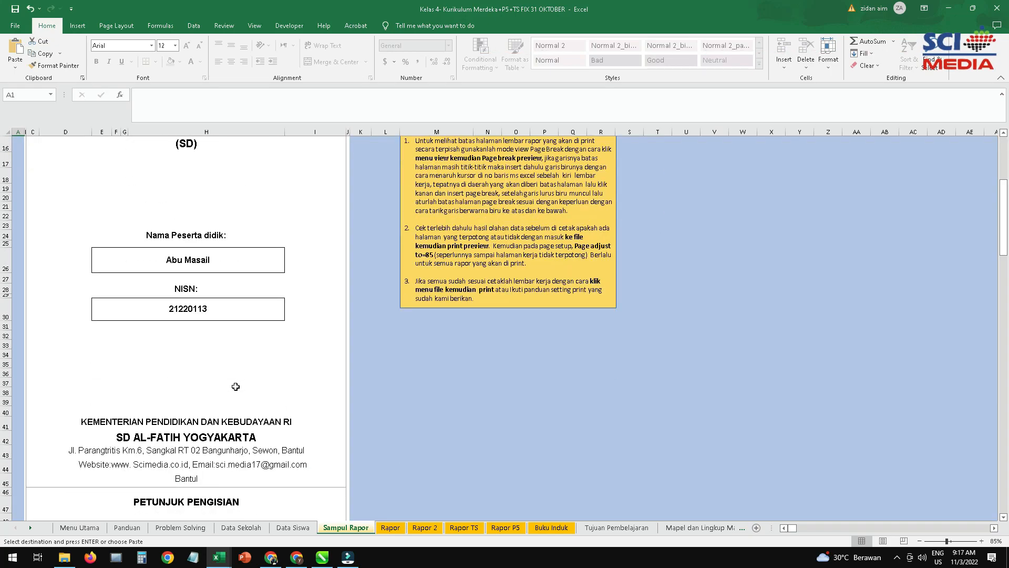
{"action": "scroll", "coordinate": [235, 386], "scroll_direction": "down", "scroll_amount": 15}
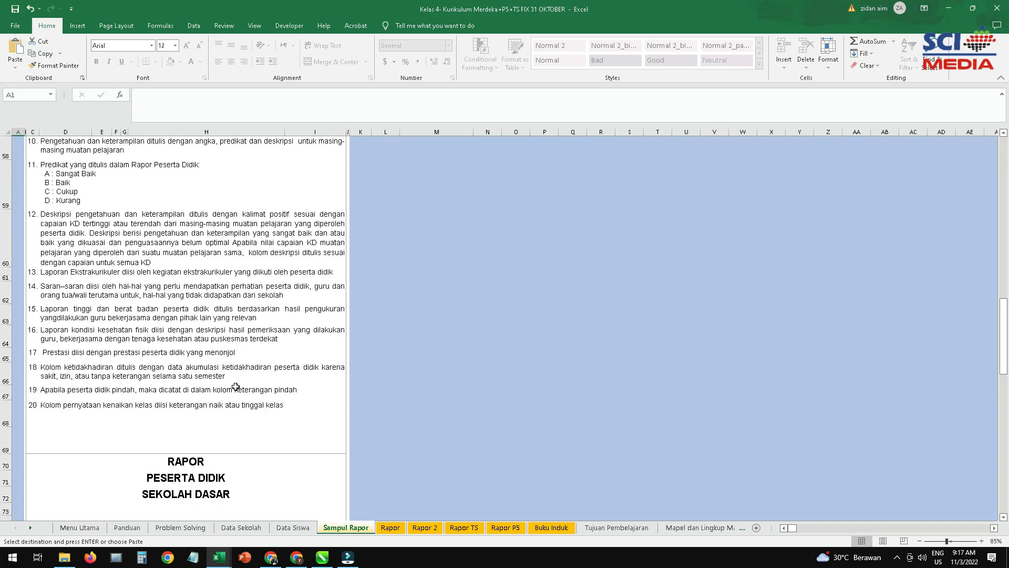
{"action": "scroll", "coordinate": [235, 386], "scroll_direction": "down", "scroll_amount": 10}
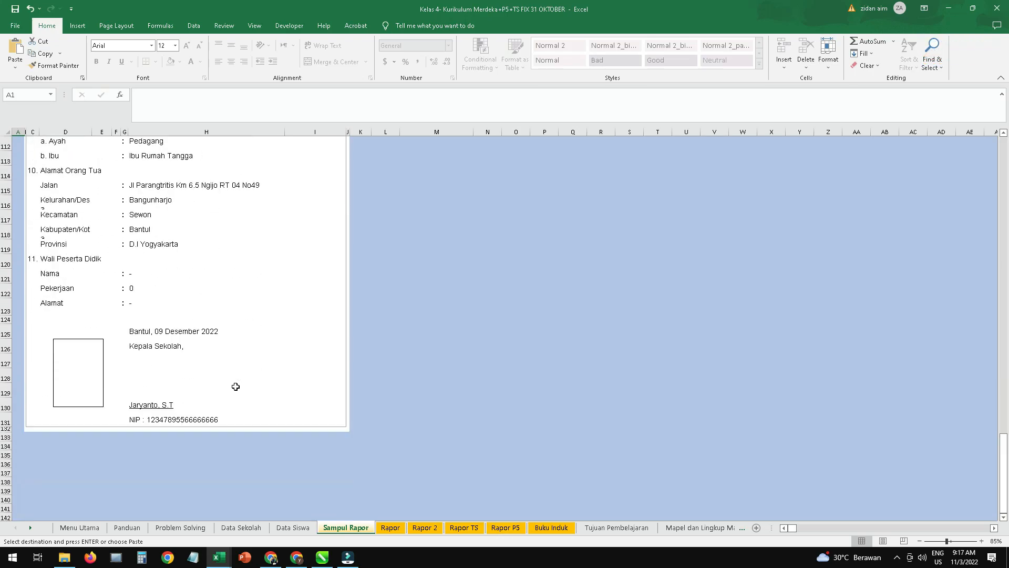
{"action": "scroll", "coordinate": [235, 386], "scroll_direction": "up", "scroll_amount": 20}
{"action": "scroll", "coordinate": [235, 387], "scroll_direction": "up", "scroll_amount": 15}
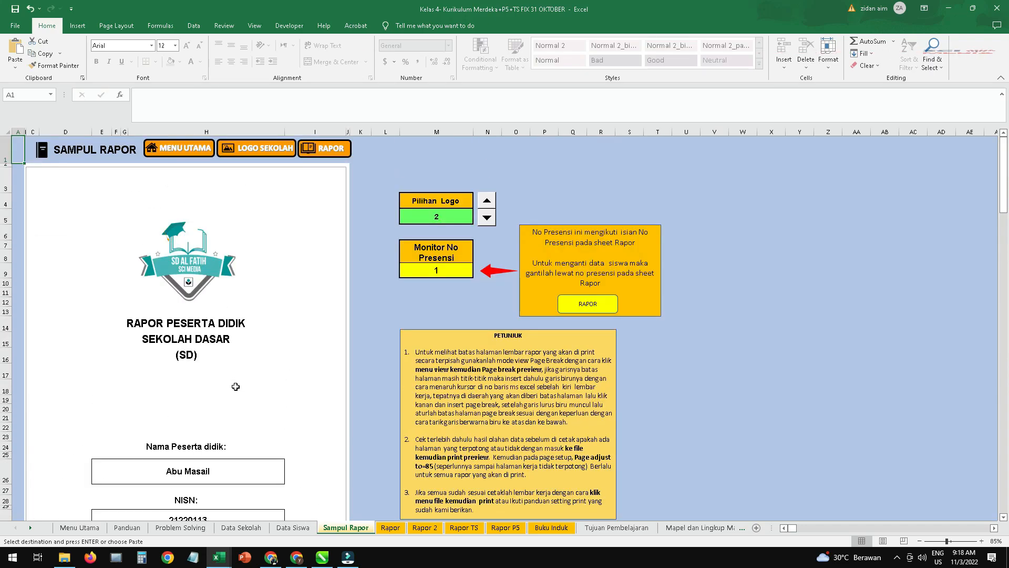
- Inspect the print preview of the report cover through its last page and return to the sheet
{"action": "left_click", "coordinate": [15, 28]}
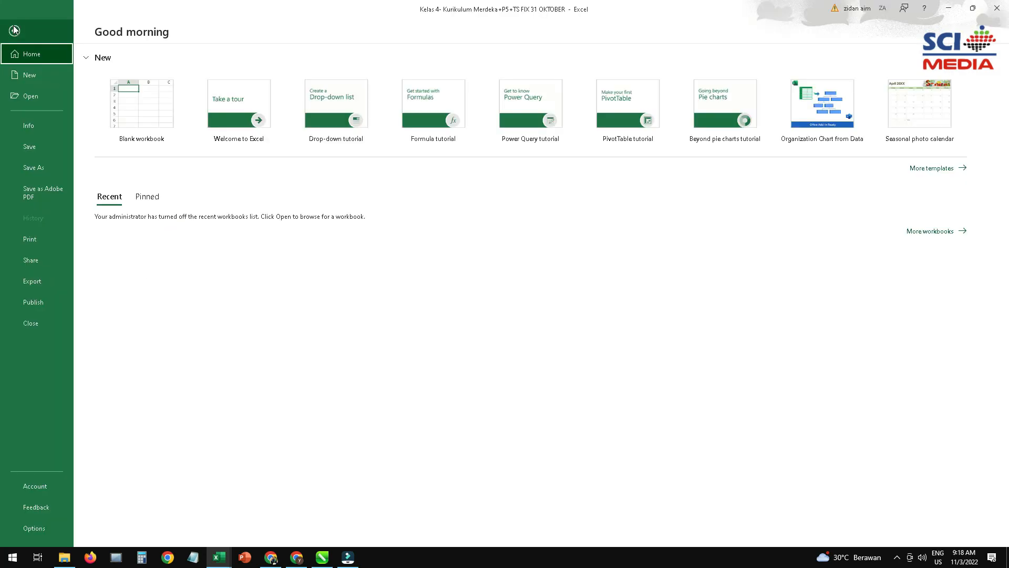
{"action": "left_click", "coordinate": [30, 239]}
{"action": "scroll", "coordinate": [701, 279], "scroll_direction": "down", "scroll_amount": 3}
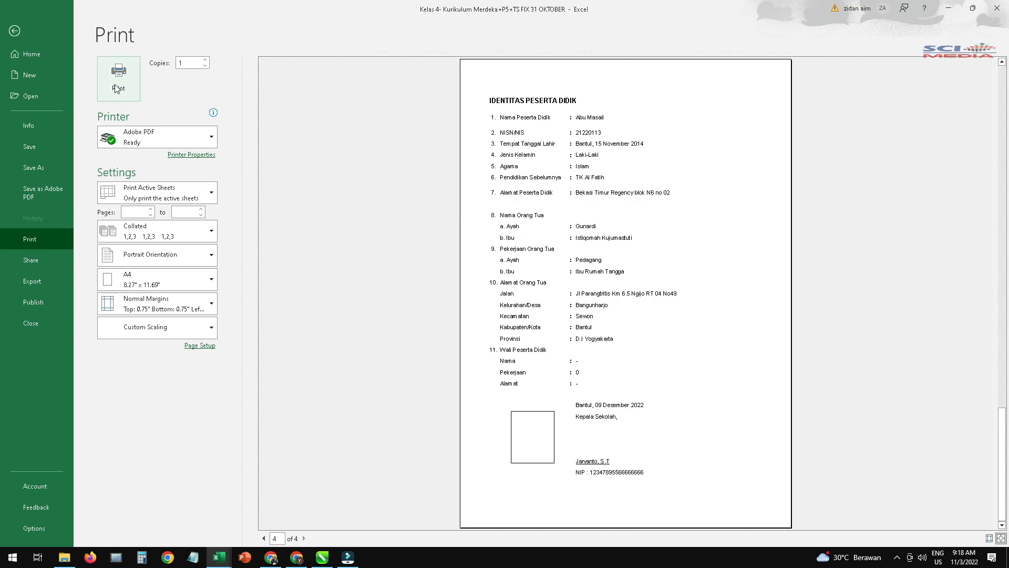
{"action": "left_click", "coordinate": [14, 31]}
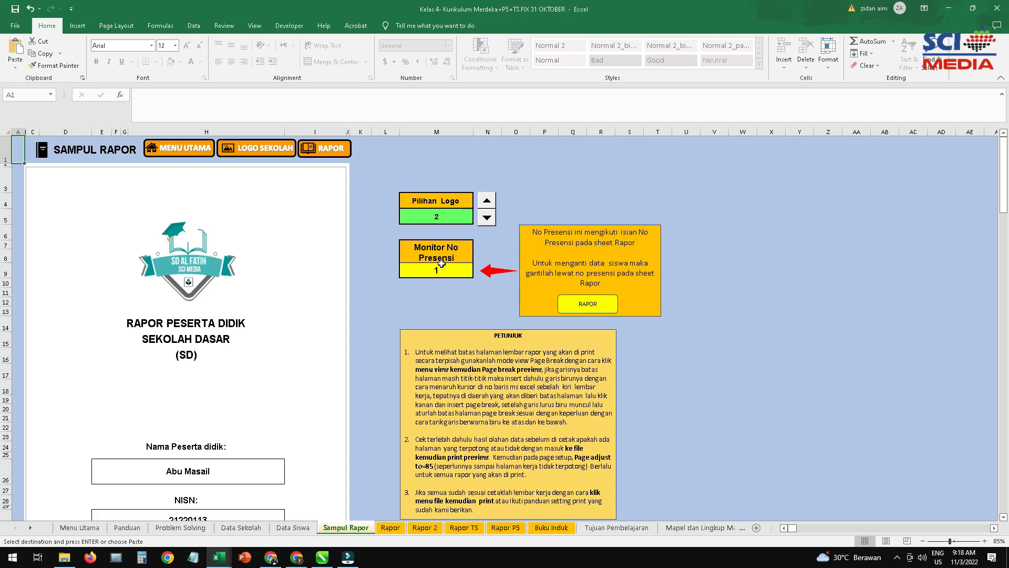
- Set the attendance number (No Presensi) on the Rapor sheet to 2 and return to the report cover
{"action": "left_click", "coordinate": [583, 302]}
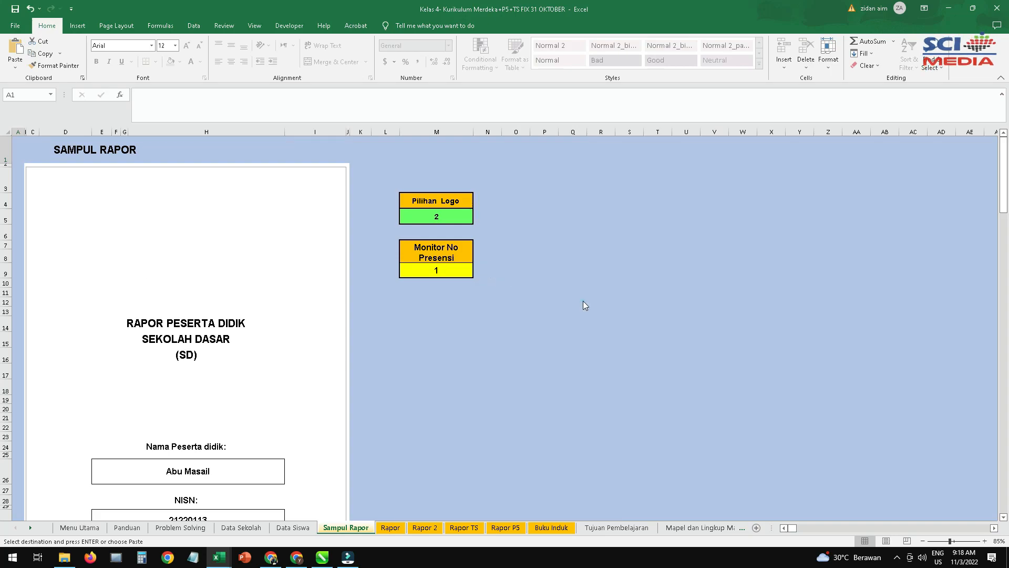
{"action": "left_click", "coordinate": [454, 174]}
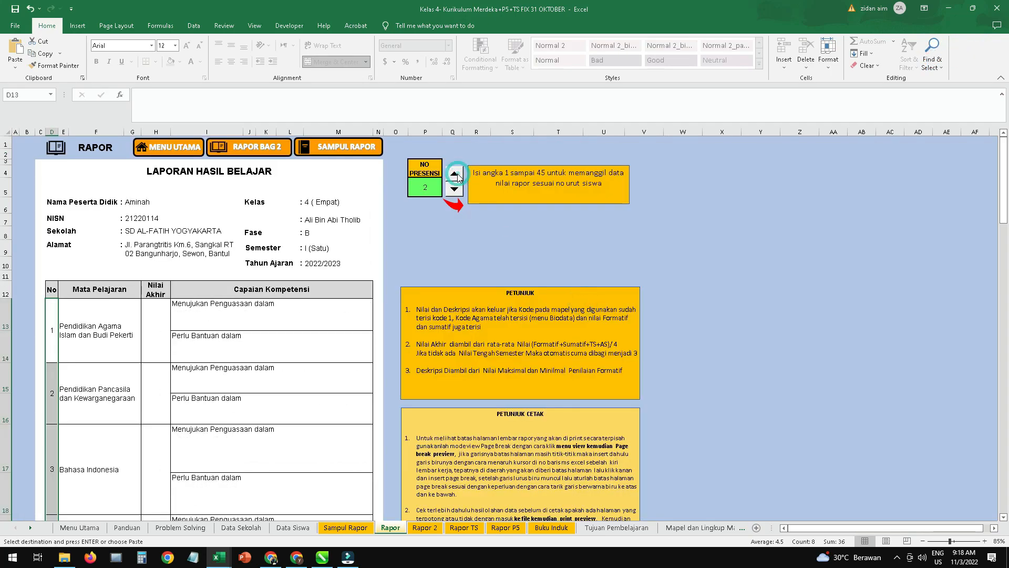
{"action": "left_click", "coordinate": [353, 152]}
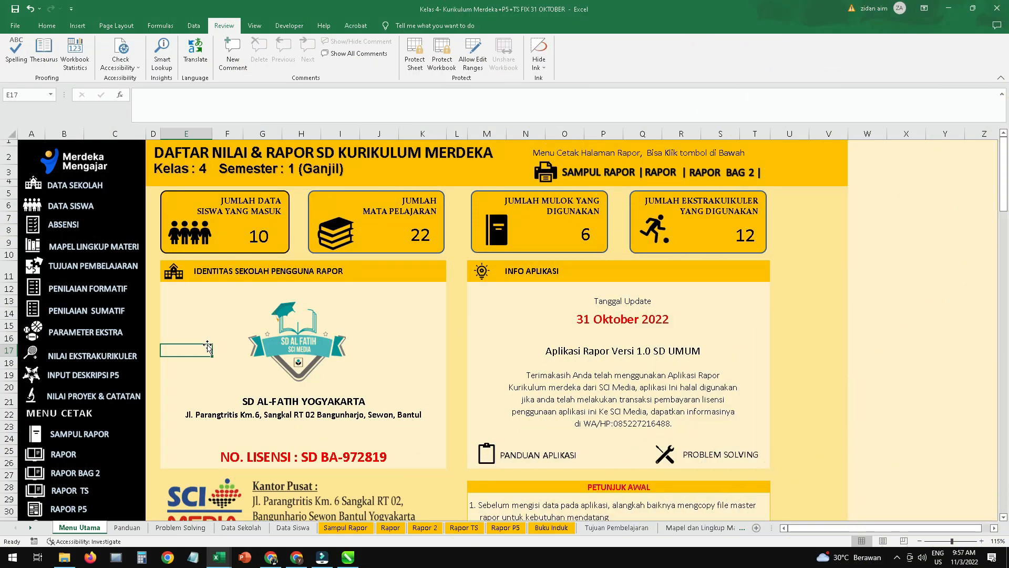
- Open the Rapor sheet from the main menu and review student no. 1's final scores and competency descriptions for all subjects
{"action": "left_click", "coordinate": [65, 456]}
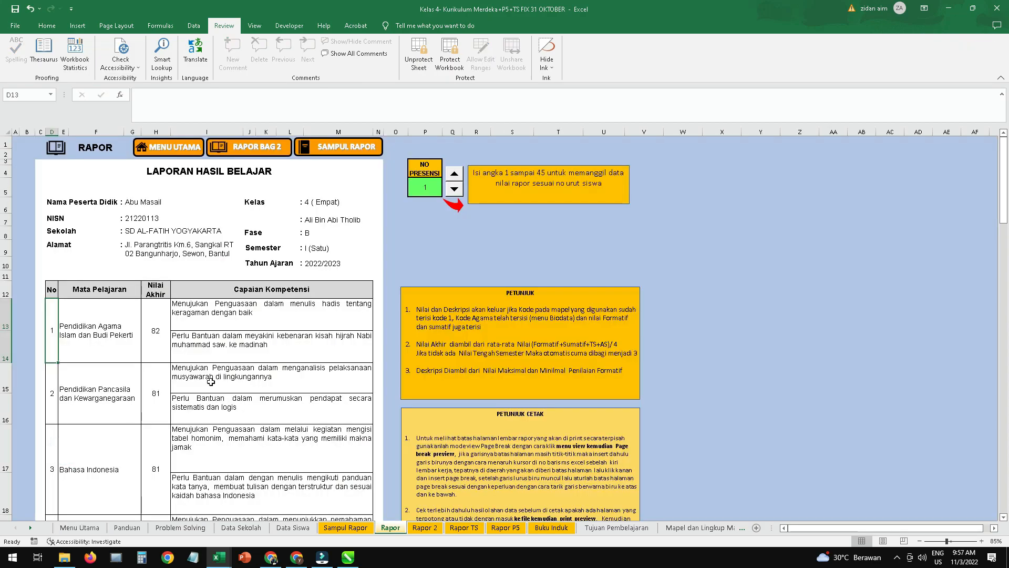
{"action": "scroll", "coordinate": [211, 382], "scroll_direction": "down", "scroll_amount": 7}
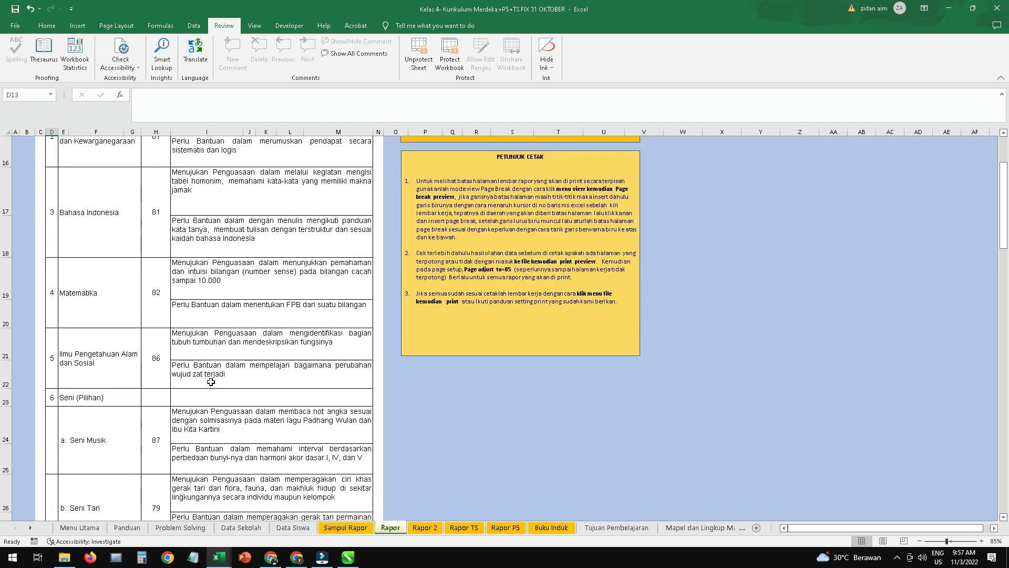
{"action": "scroll", "coordinate": [210, 382], "scroll_direction": "down", "scroll_amount": 6}
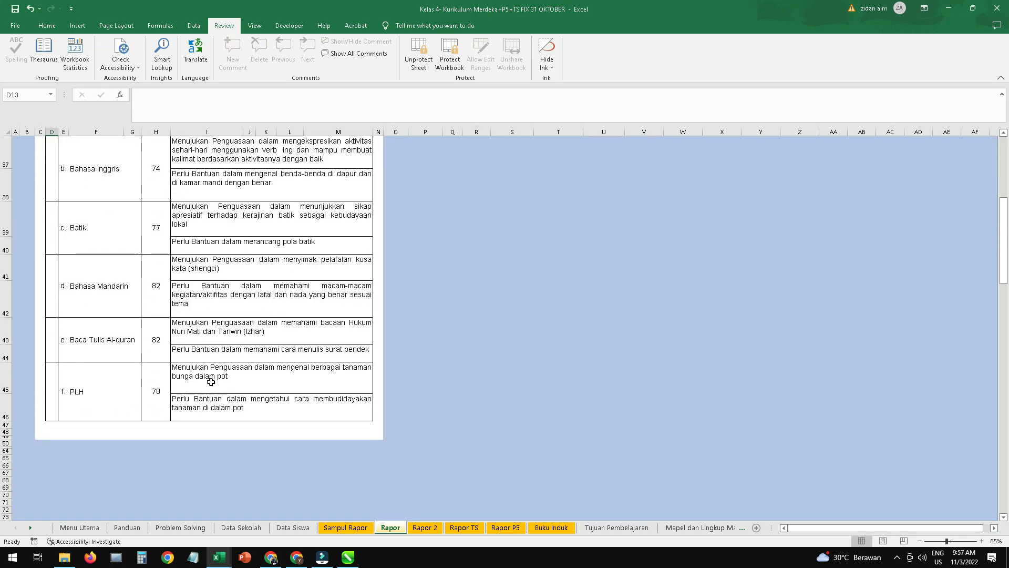
{"action": "scroll", "coordinate": [210, 382], "scroll_direction": "up", "scroll_amount": 5}
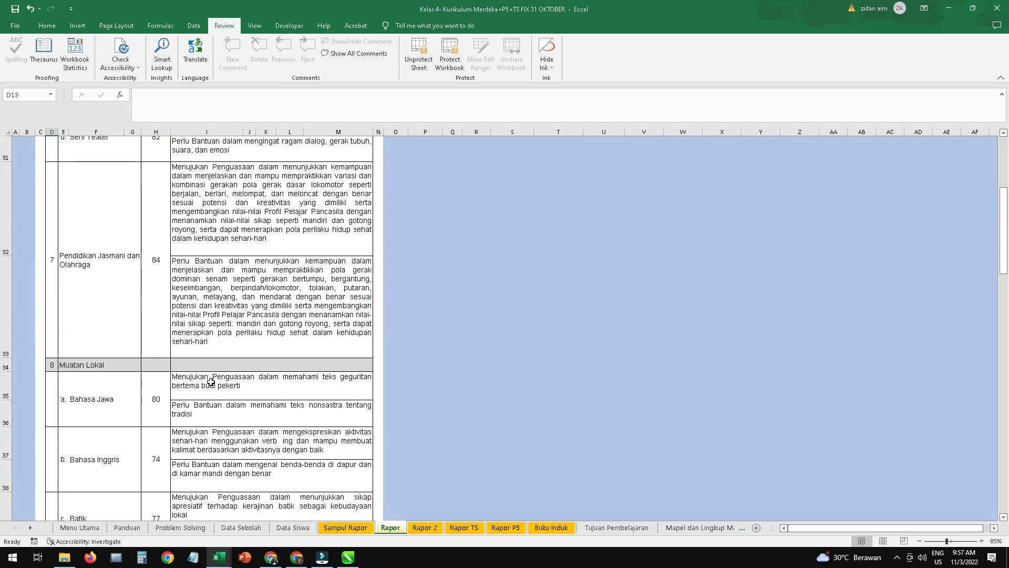
{"action": "scroll", "coordinate": [211, 382], "scroll_direction": "up", "scroll_amount": 8}
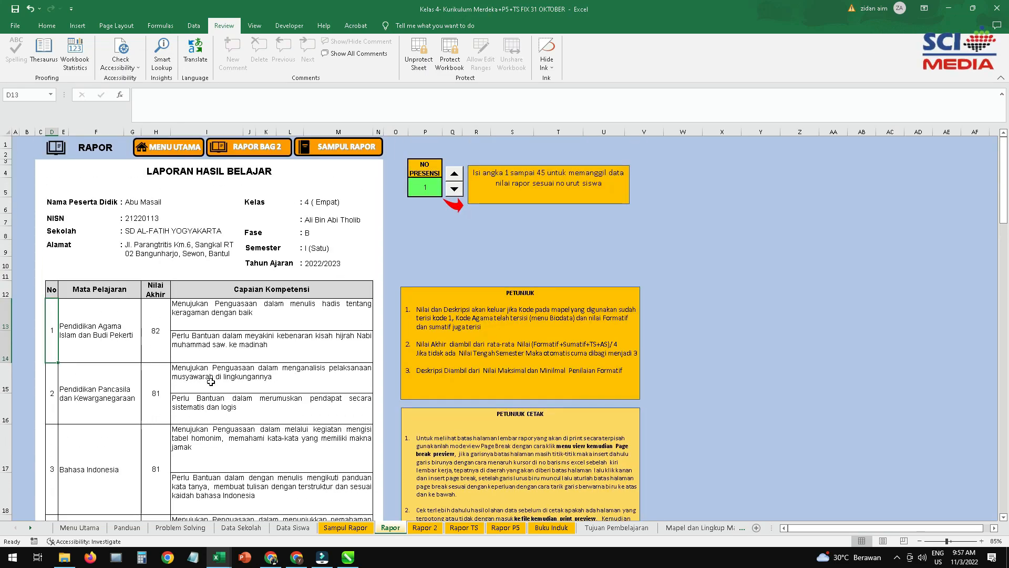
- Inspect the first two pages of the Rapor sheet's print preview and return to the sheet
{"action": "left_click", "coordinate": [16, 25]}
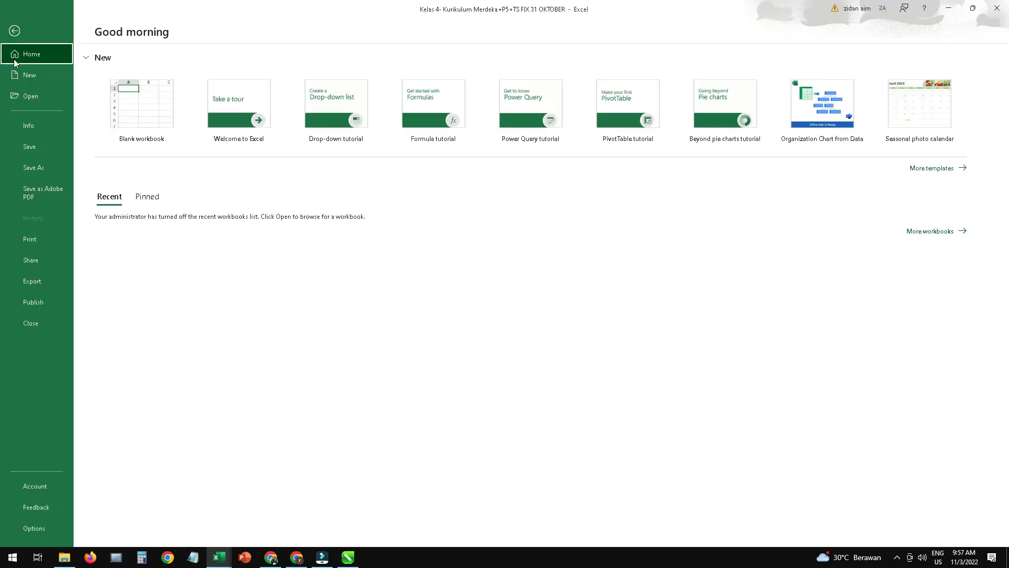
{"action": "left_click", "coordinate": [29, 239]}
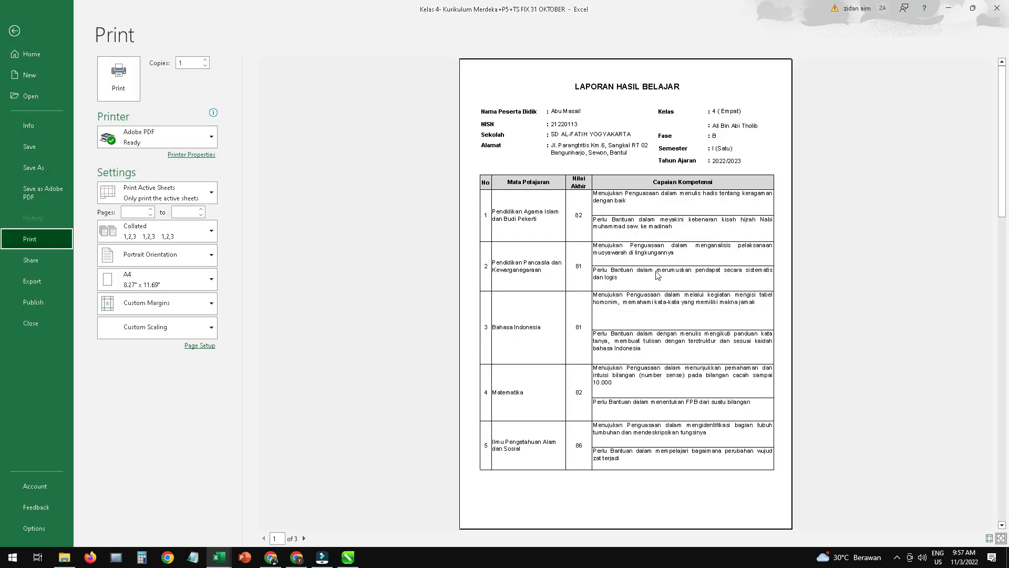
{"action": "scroll", "coordinate": [657, 275], "scroll_direction": "down", "scroll_amount": 2}
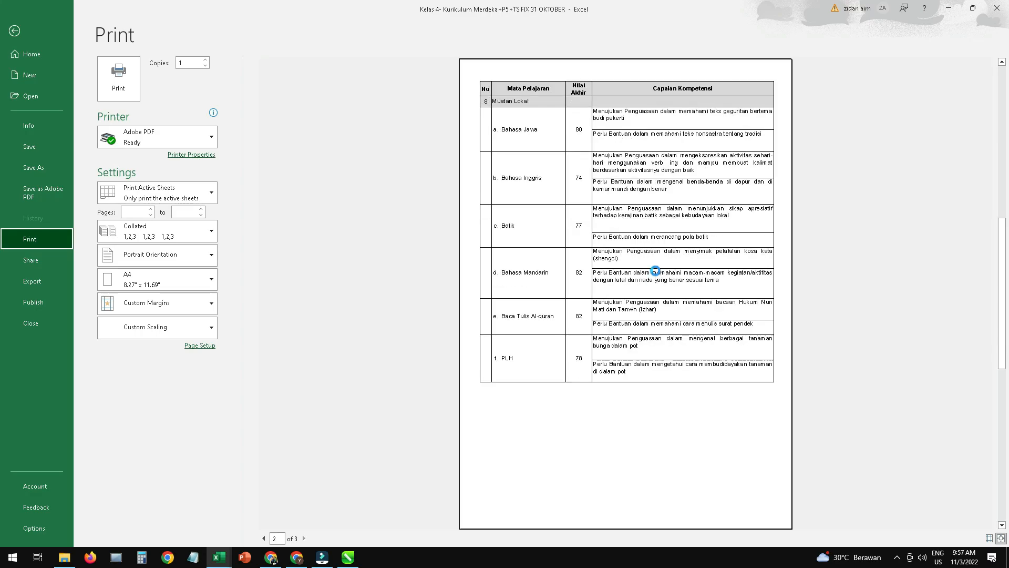
{"action": "scroll", "coordinate": [656, 275], "scroll_direction": "up", "scroll_amount": 2}
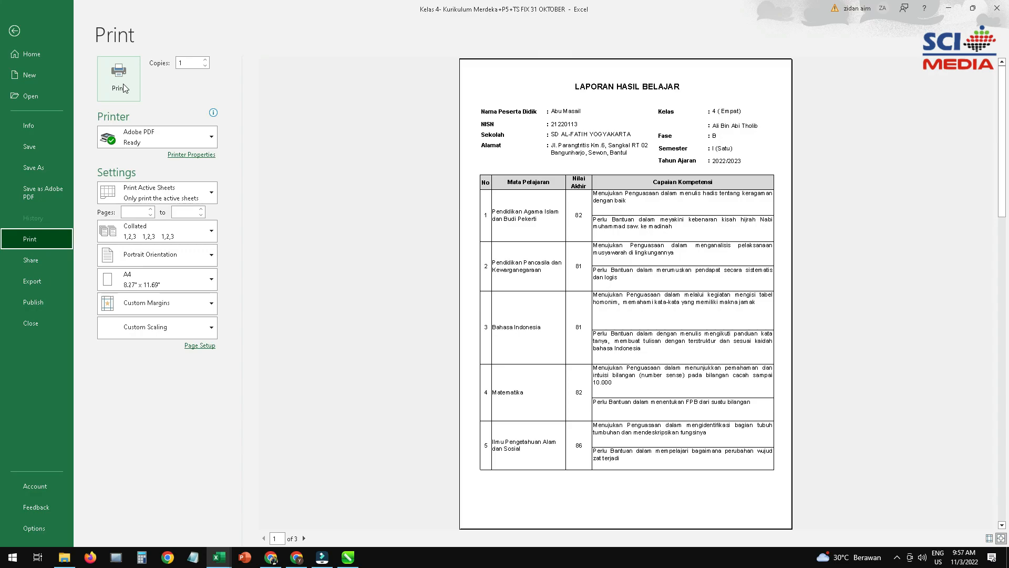
{"action": "left_click", "coordinate": [14, 31]}
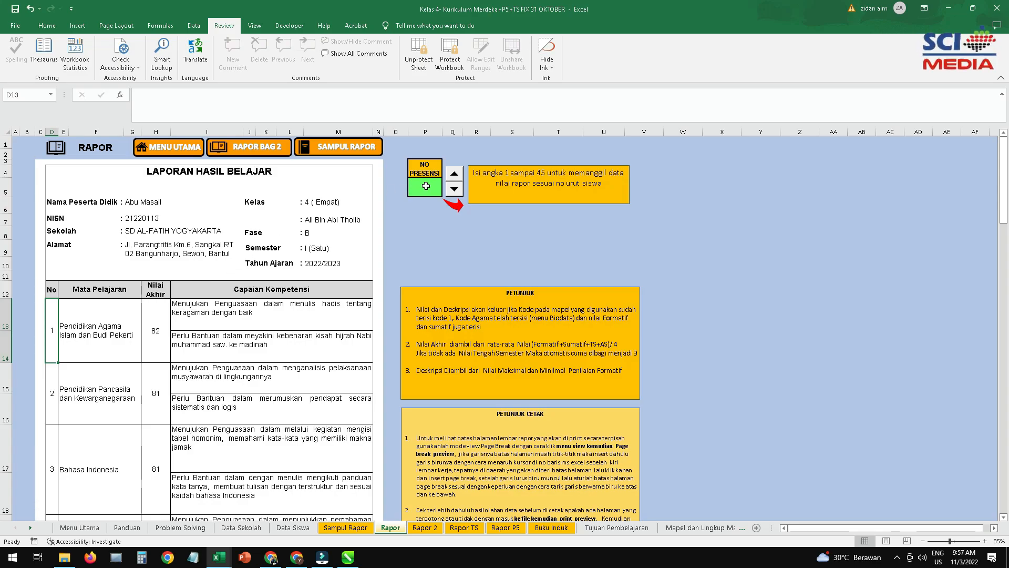
- Raise the attendance number (No Presensi) to 3 to view that student's report and return it to 1
{"action": "left_click", "coordinate": [454, 173]}
{"action": "left_click", "coordinate": [455, 174]}
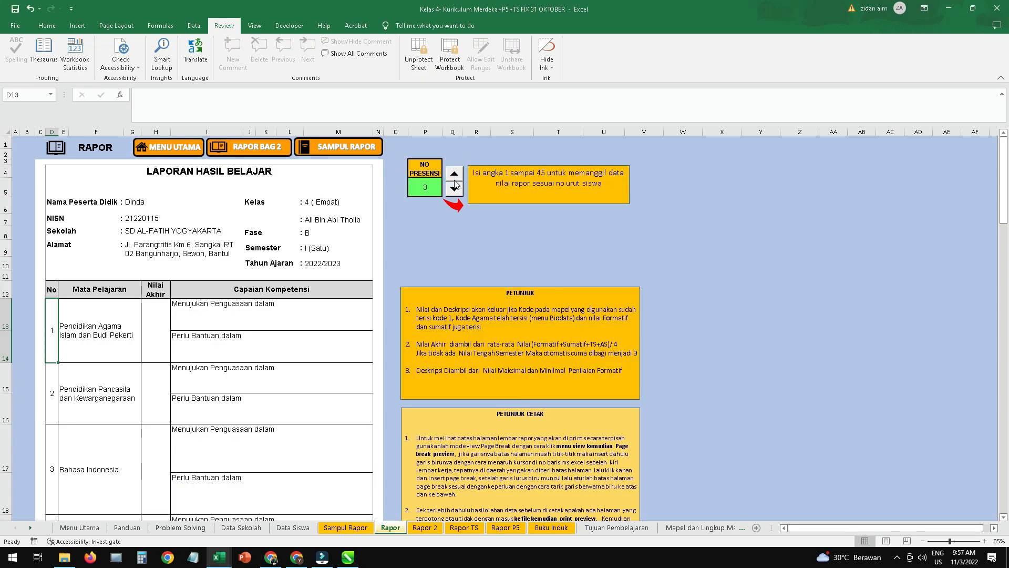
{"action": "left_click", "coordinate": [454, 188]}
{"action": "left_click", "coordinate": [454, 189]}
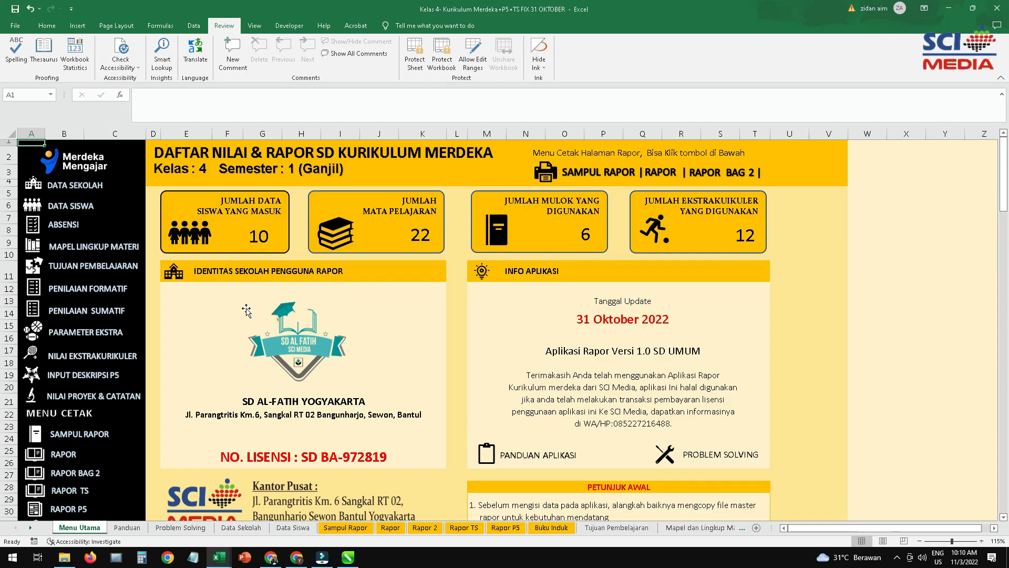
- On the Mapel dan Lingkup Materi sheet, set the usage code of Batik - Mulok 3 and Bahasa Mandarin - Mulok 4 to 0
{"action": "left_click", "coordinate": [109, 243]}
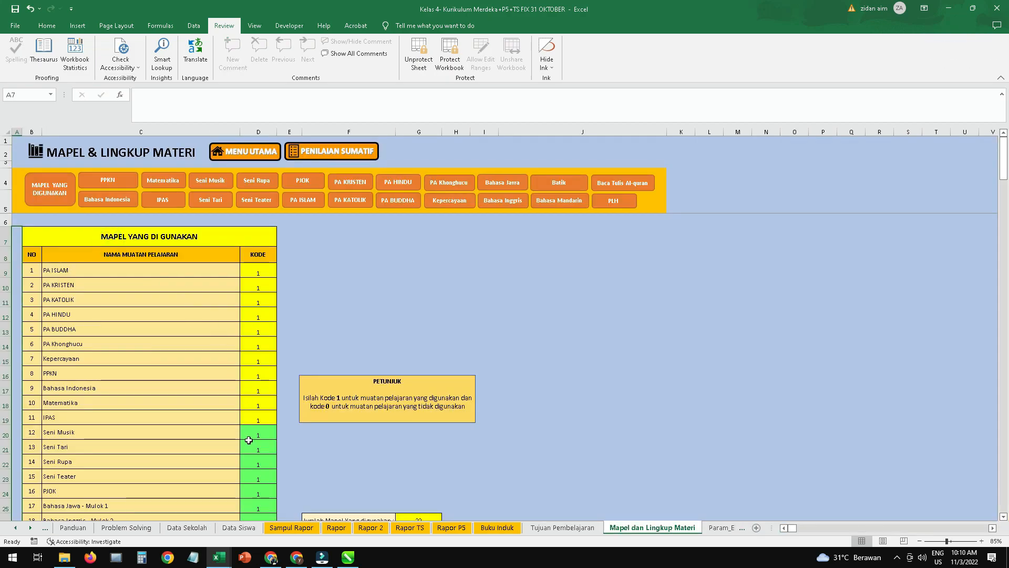
{"action": "scroll", "coordinate": [249, 440], "scroll_direction": "down", "scroll_amount": 2}
{"action": "scroll", "coordinate": [249, 440], "scroll_direction": "down", "scroll_amount": 1}
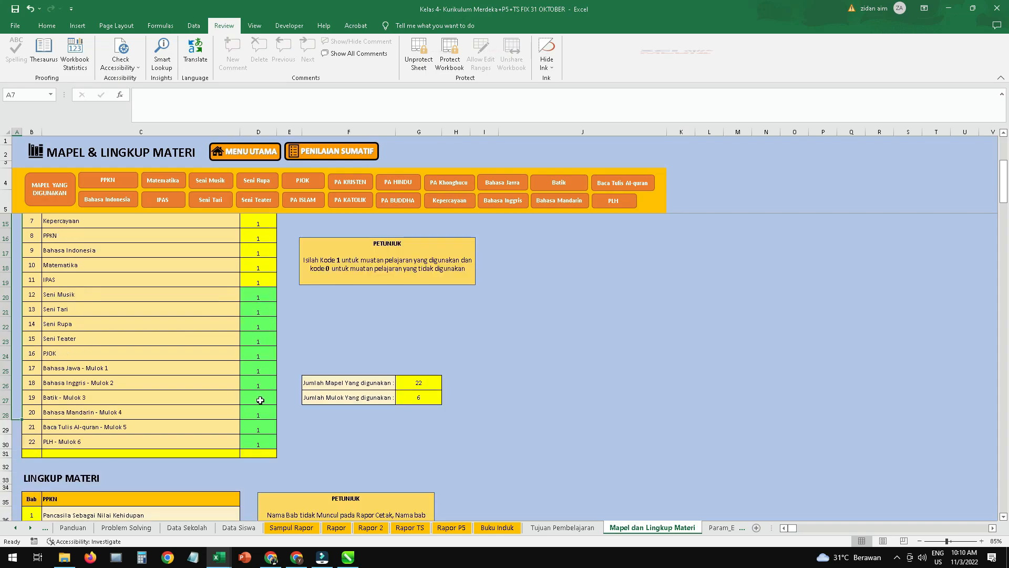
{"action": "left_click", "coordinate": [259, 400]}
{"action": "left_click", "coordinate": [282, 398]}
{"action": "left_click", "coordinate": [263, 413]}
{"action": "left_click", "coordinate": [265, 413]}
{"action": "left_click", "coordinate": [281, 415]}
{"action": "left_click", "coordinate": [255, 428]}
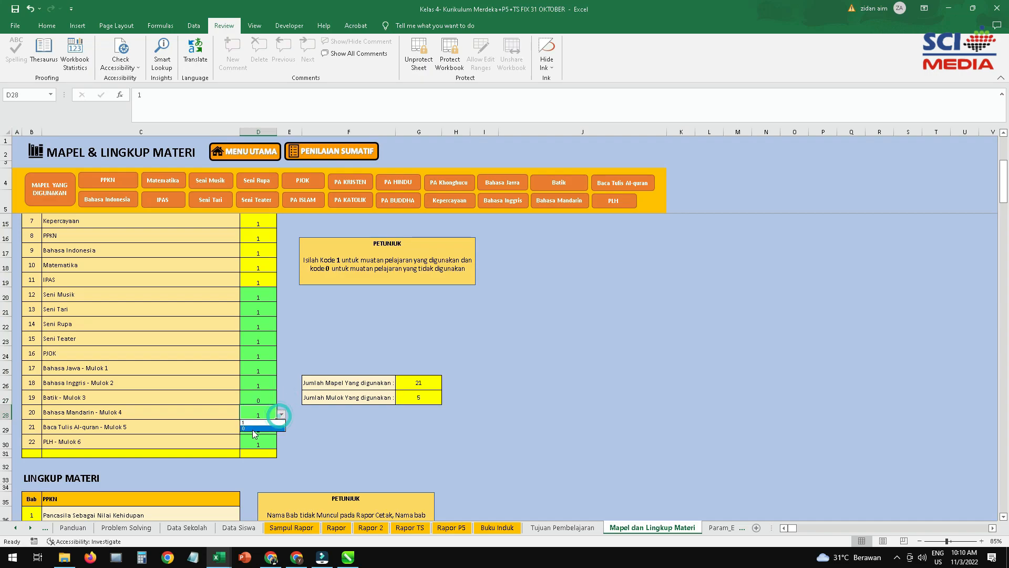
- Set the usage code of Baca Tulis Al-quran - Mulok 5 and PLH - Mulok 6 to 0 and return to the main menu
{"action": "left_click", "coordinate": [263, 428]}
{"action": "left_click", "coordinate": [281, 429]}
{"action": "left_click", "coordinate": [261, 443]}
{"action": "left_click", "coordinate": [262, 442]}
{"action": "left_click", "coordinate": [282, 444]}
{"action": "left_click", "coordinate": [257, 458]}
{"action": "scroll", "coordinate": [249, 316], "scroll_direction": "up", "scroll_amount": 3}
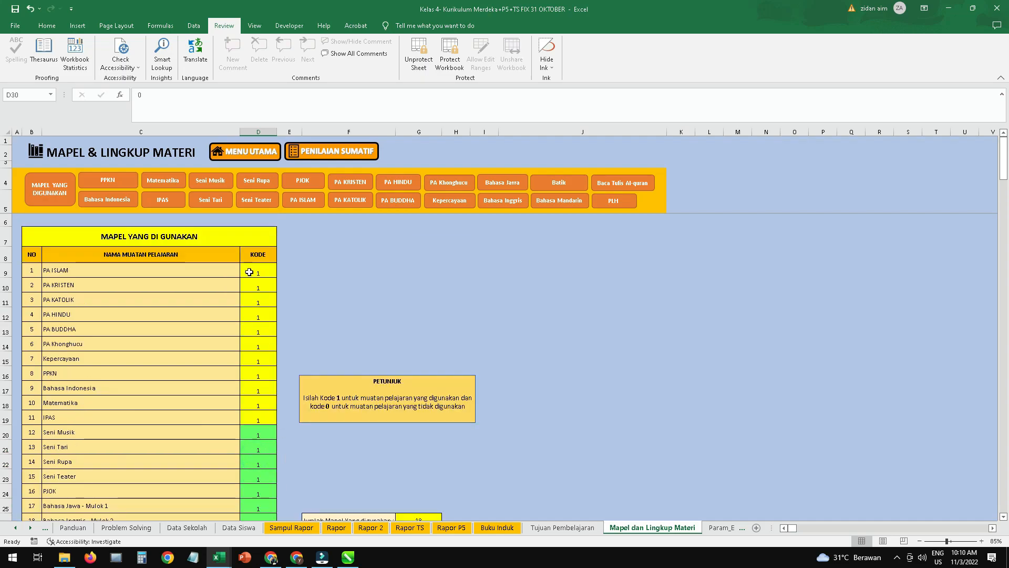
{"action": "left_click", "coordinate": [237, 154]}
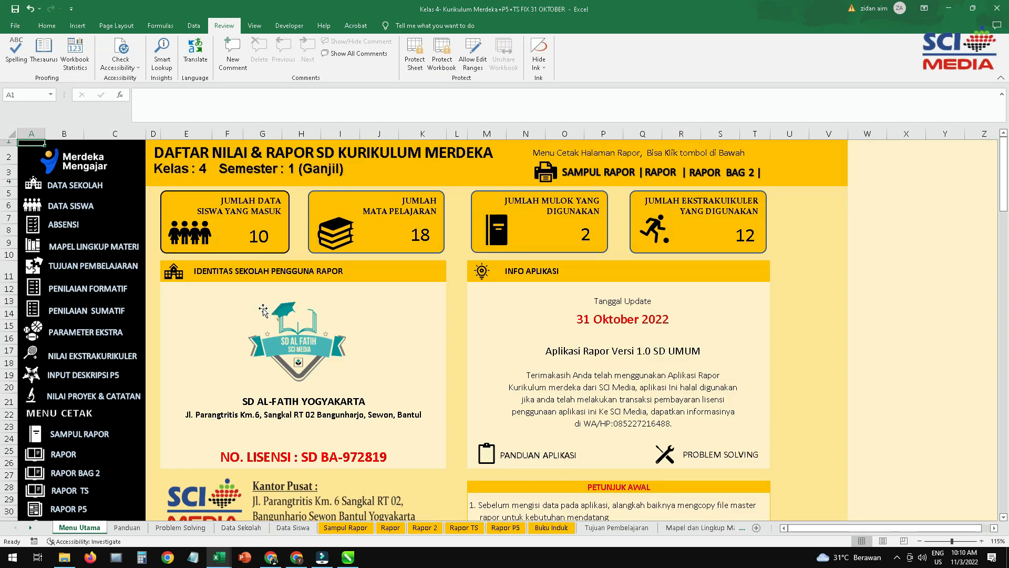
- Open the Rapor sheet and collapse the empty Muatan Lokal rows c to f (rows 39 to 46) to zero height
{"action": "left_click", "coordinate": [64, 455]}
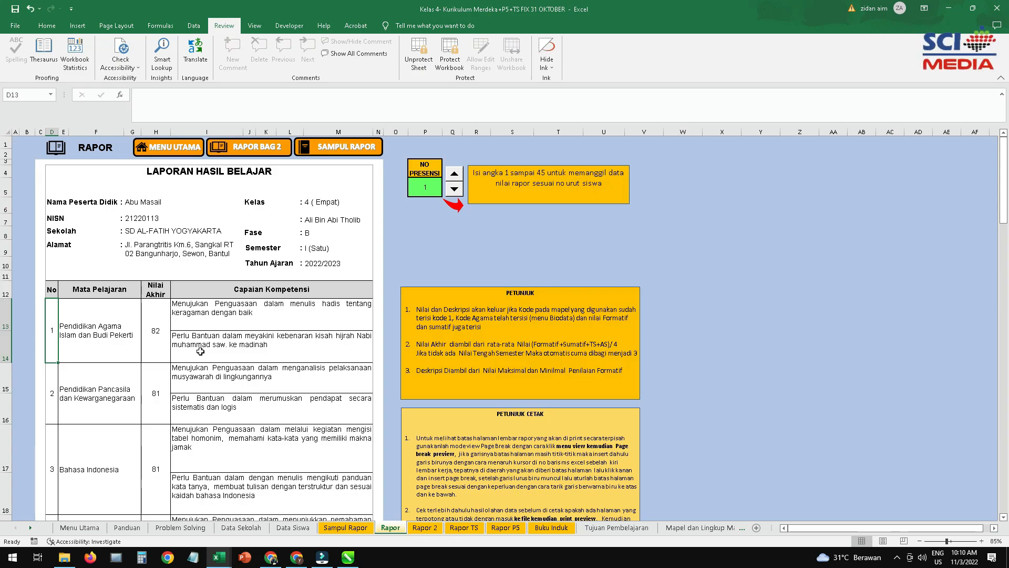
{"action": "scroll", "coordinate": [201, 351], "scroll_direction": "down", "scroll_amount": 7}
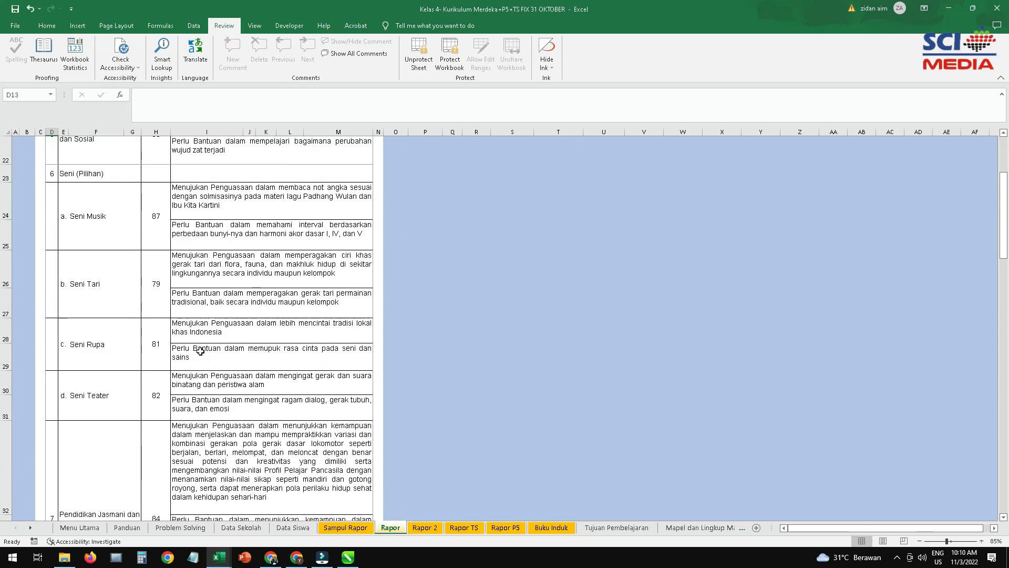
{"action": "scroll", "coordinate": [201, 351], "scroll_direction": "down", "scroll_amount": 6}
{"action": "scroll", "coordinate": [201, 351], "scroll_direction": "up", "scroll_amount": 1}
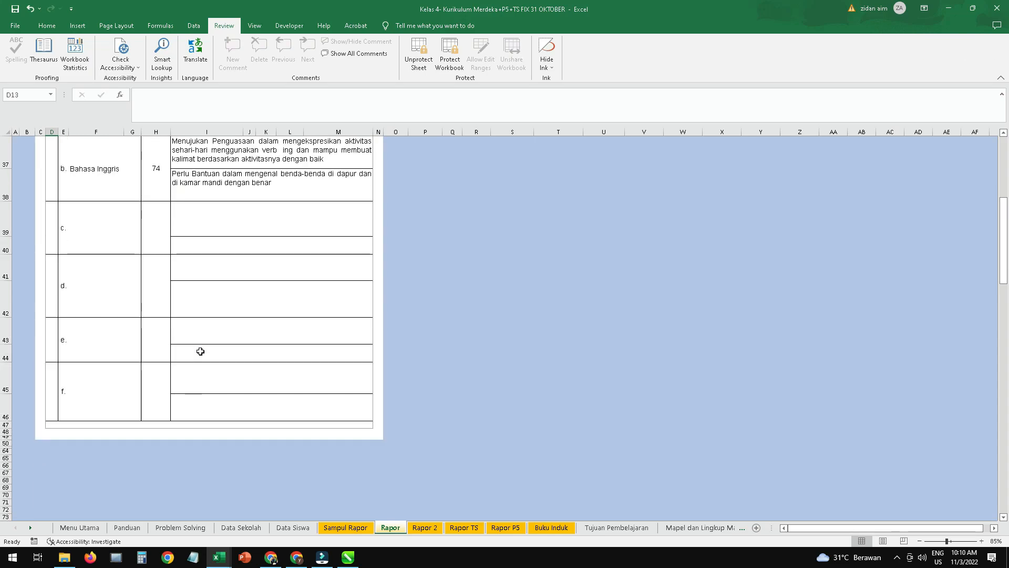
{"action": "scroll", "coordinate": [200, 351], "scroll_direction": "up", "scroll_amount": 1}
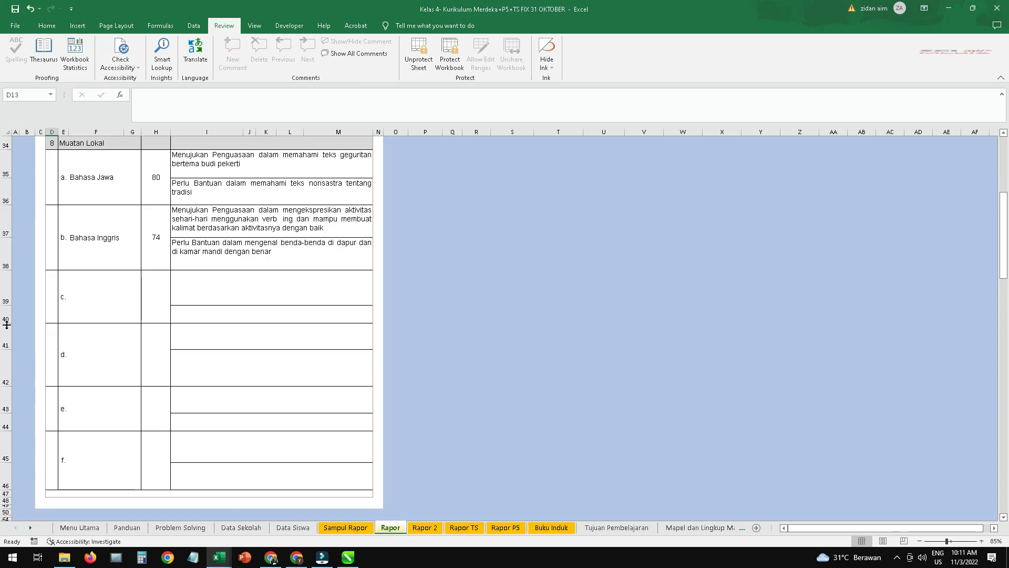
{"action": "left_click_drag", "start_coordinate": [6, 324], "coordinate": [9, 264]}
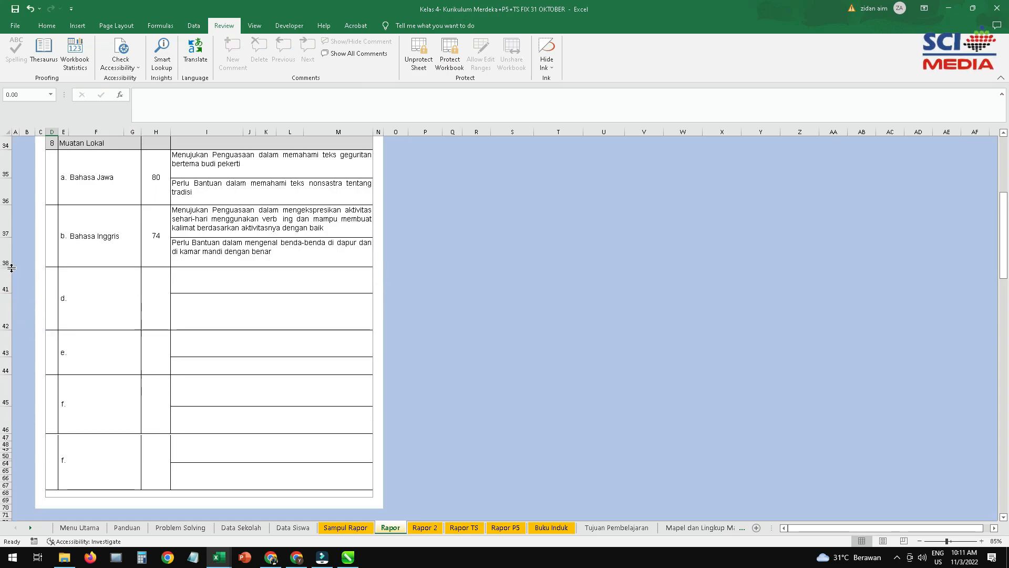
{"action": "left_click_drag", "start_coordinate": [6, 330], "coordinate": [18, 265]}
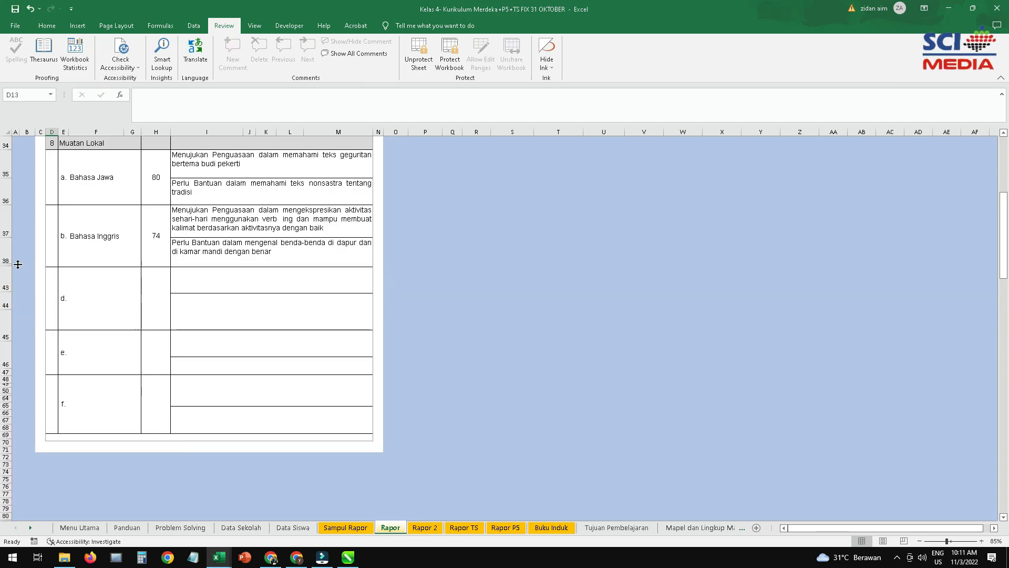
{"action": "left_click_drag", "start_coordinate": [9, 310], "coordinate": [17, 261]}
{"action": "left_click_drag", "start_coordinate": [9, 321], "coordinate": [16, 262]}
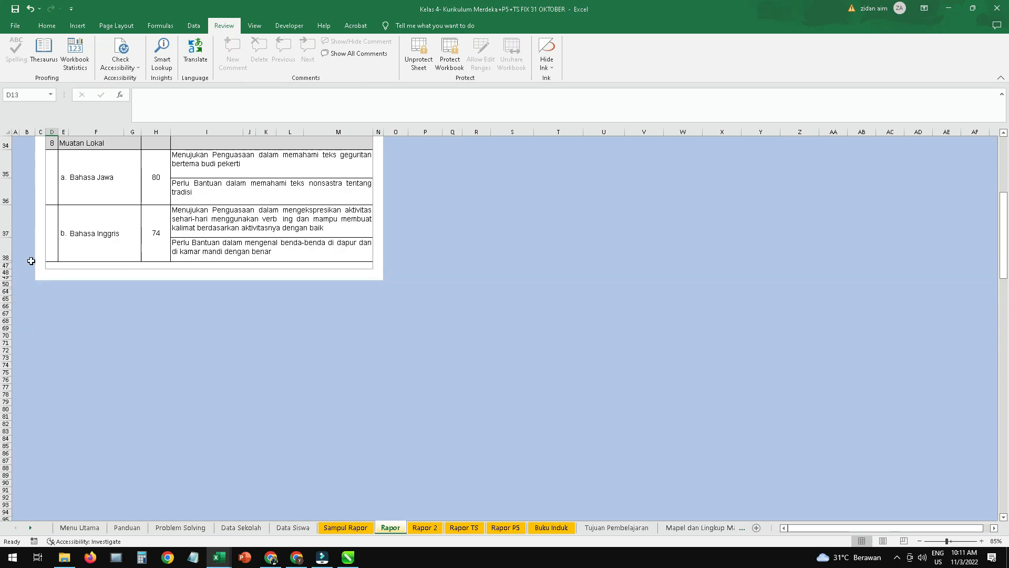
{"action": "scroll", "coordinate": [99, 276], "scroll_direction": "up", "scroll_amount": 10}
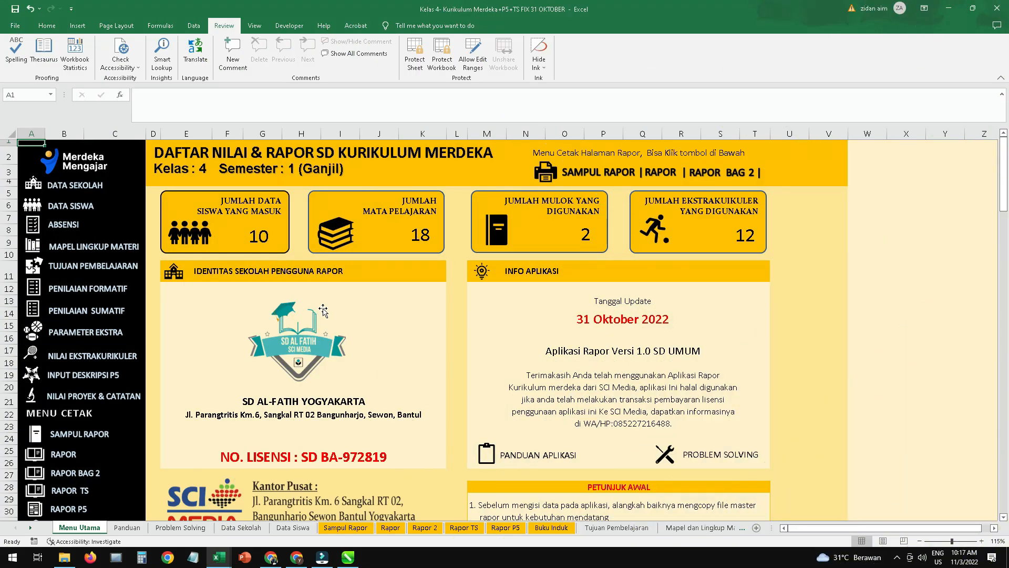
- Open Rapor Bag 2 from the main menu and review its extracurricular descriptions, absences and signature section
{"action": "left_click", "coordinate": [90, 476]}
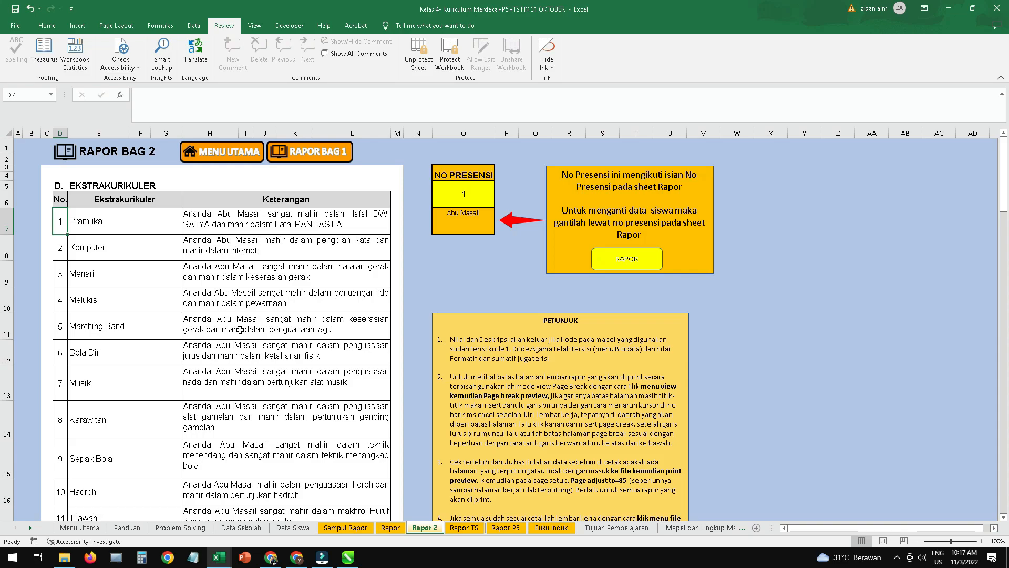
{"action": "scroll", "coordinate": [241, 329], "scroll_direction": "down", "scroll_amount": 4}
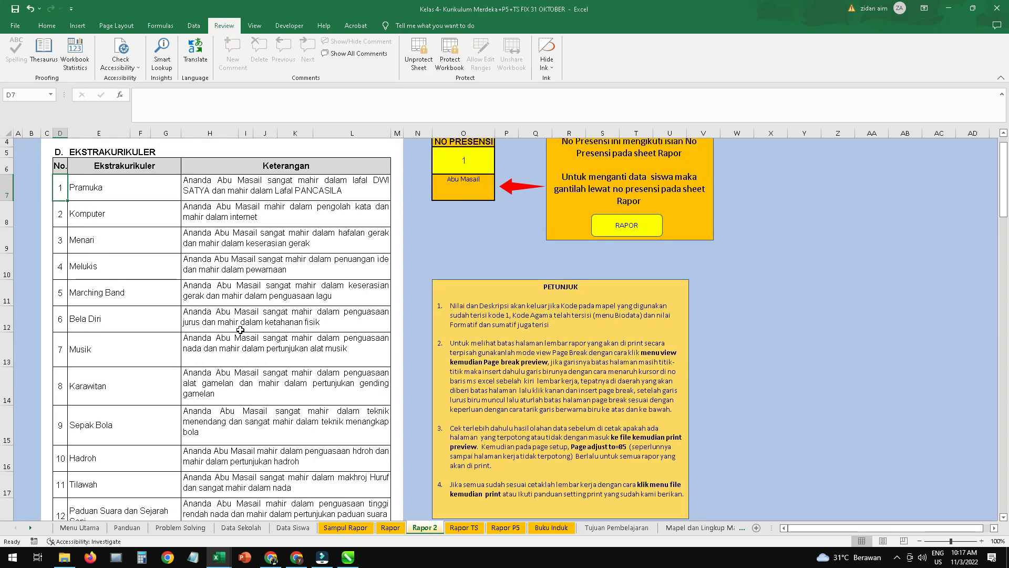
{"action": "scroll", "coordinate": [240, 329], "scroll_direction": "down", "scroll_amount": 1}
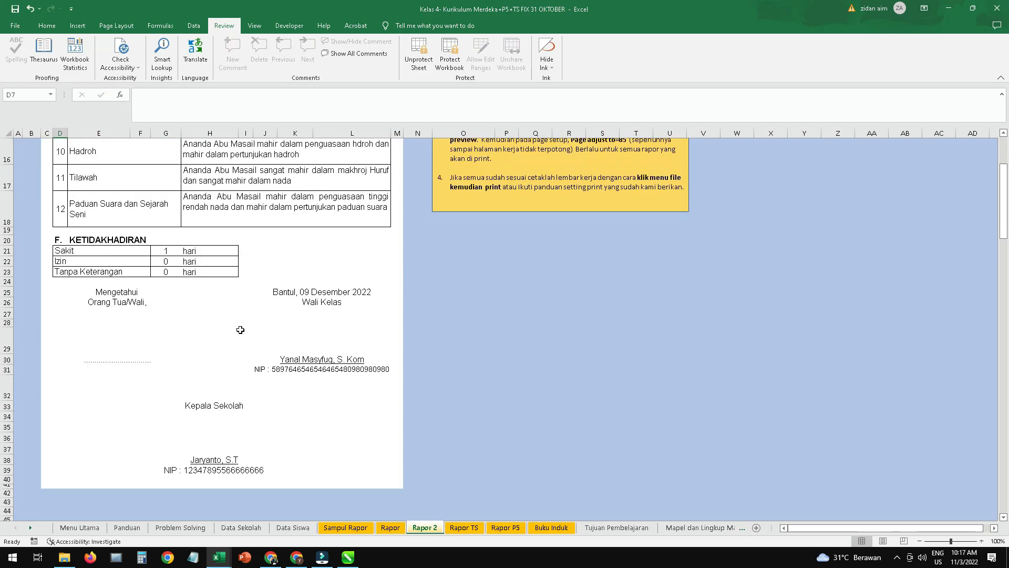
{"action": "scroll", "coordinate": [241, 329], "scroll_direction": "up", "scroll_amount": 5}
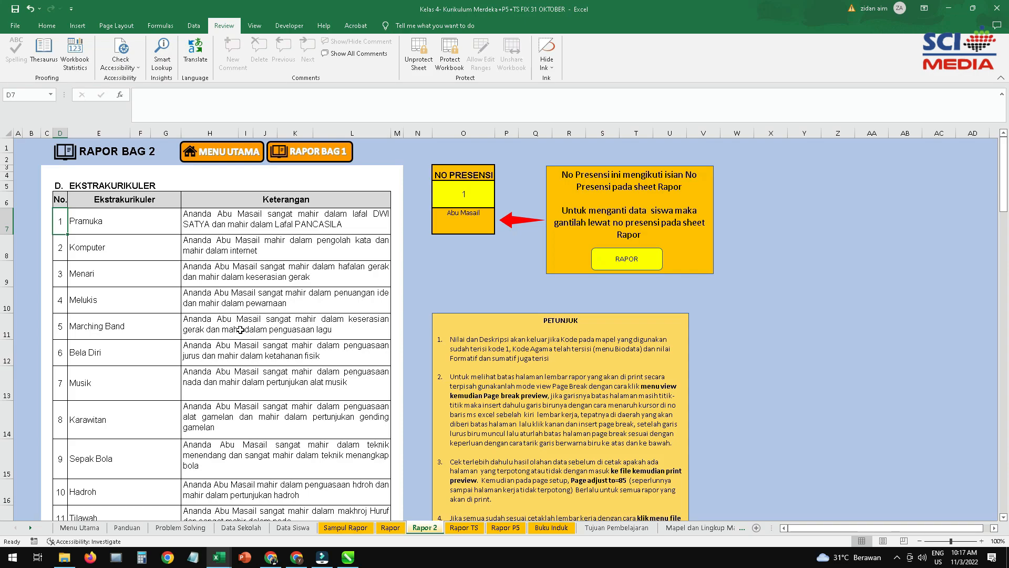
- Inspect the print preview of Rapor Bag 2 and return to the sheet
{"action": "left_click", "coordinate": [16, 28]}
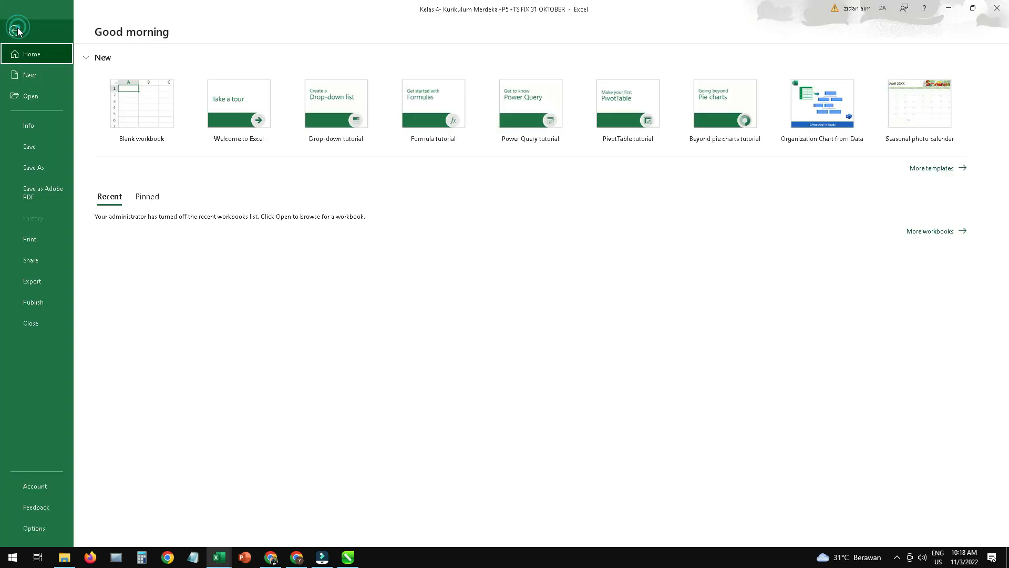
{"action": "left_click", "coordinate": [43, 241]}
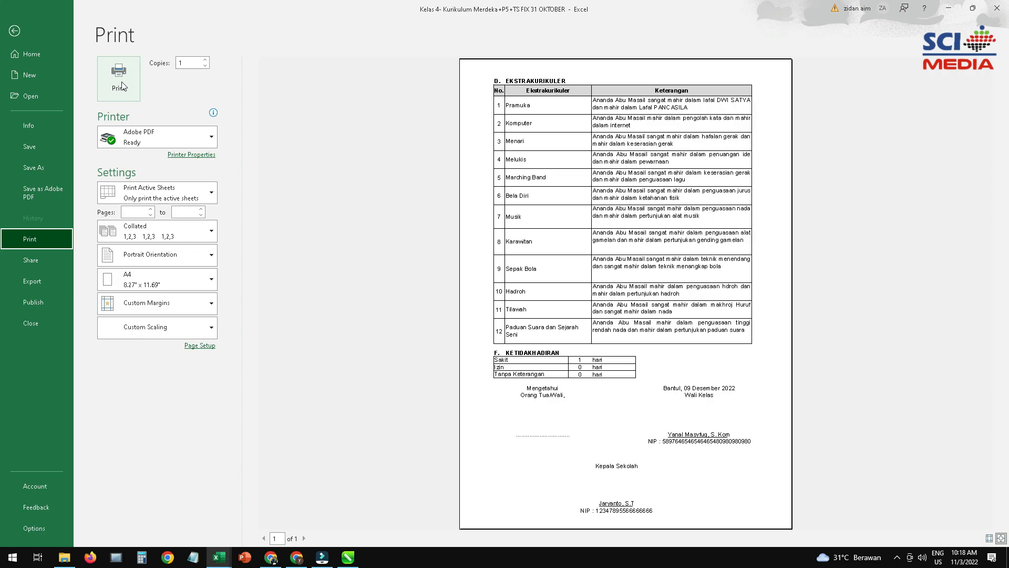
{"action": "left_click", "coordinate": [19, 32]}
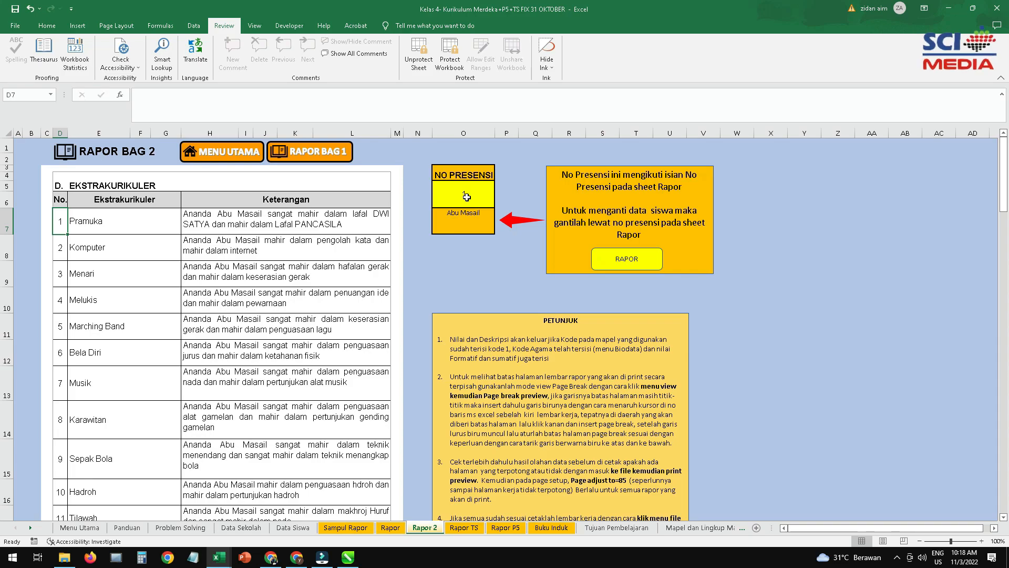
- Set the attendance number to 2 on the Rapor sheet and review that student's data on Rapor Bag 2
{"action": "left_click", "coordinate": [614, 263]}
{"action": "left_click", "coordinate": [455, 174]}
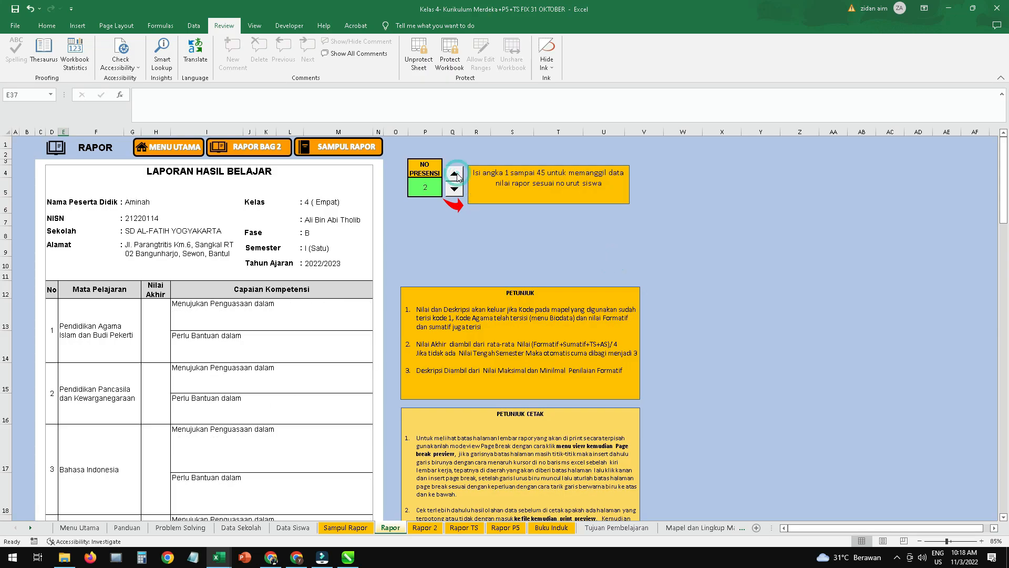
{"action": "left_click", "coordinate": [423, 527]}
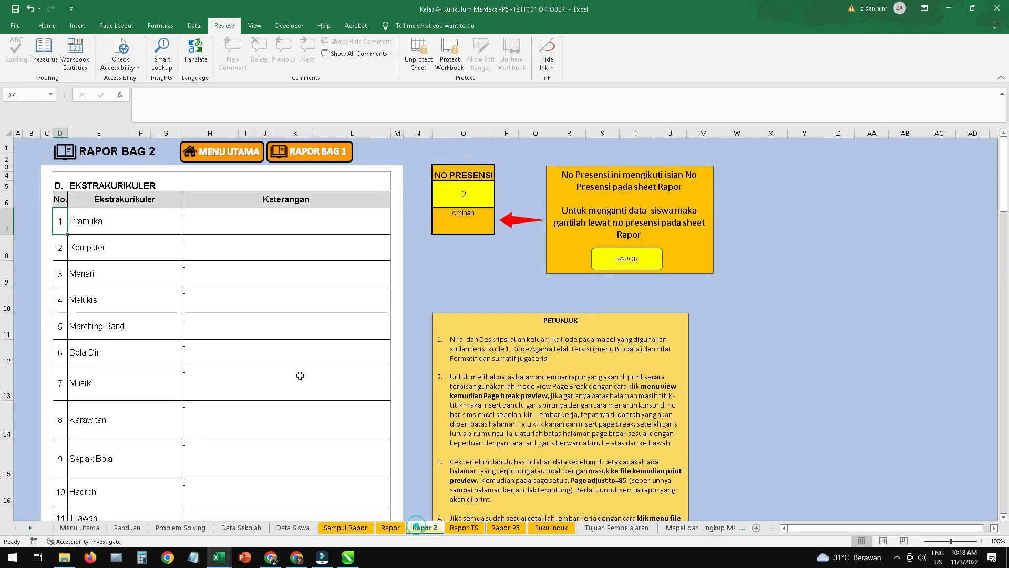
{"action": "scroll", "coordinate": [271, 317], "scroll_direction": "down", "scroll_amount": 4}
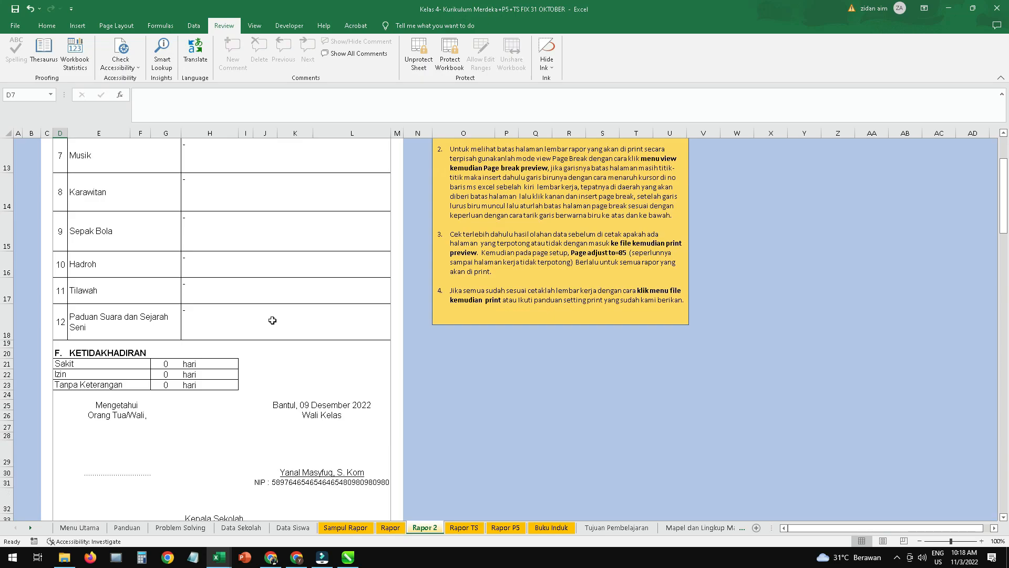
{"action": "scroll", "coordinate": [271, 317], "scroll_direction": "up", "scroll_amount": 4}
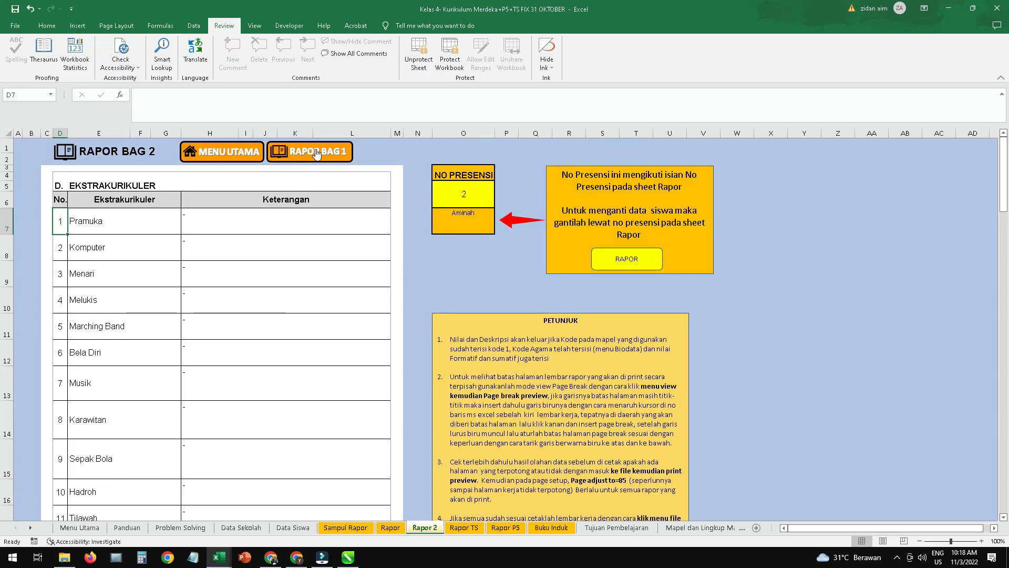
- Set the attendance number on the Rapor sheet back to 1 and reopen Rapor Bag 2
{"action": "left_click", "coordinate": [316, 152]}
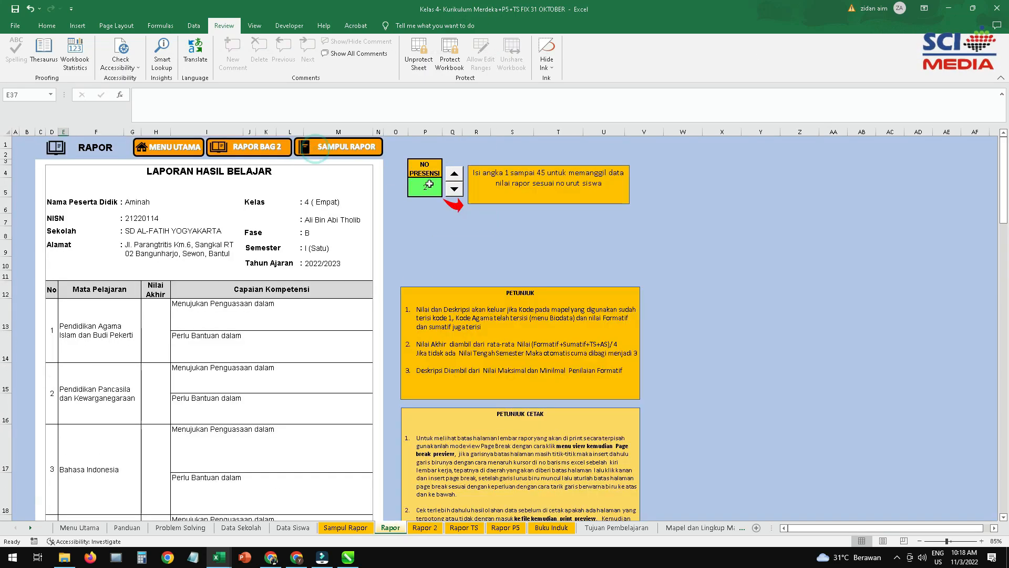
{"action": "left_click", "coordinate": [452, 190]}
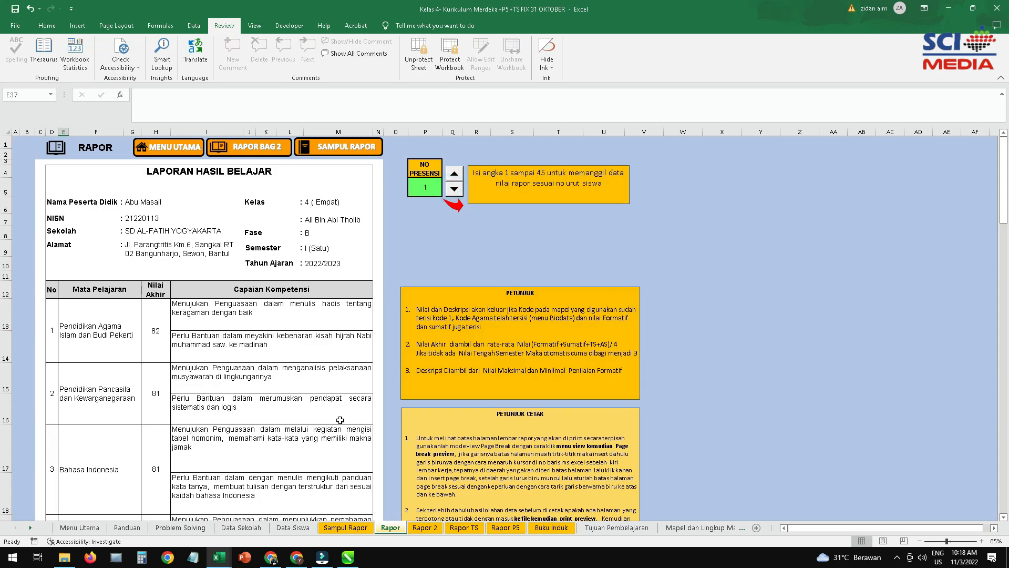
{"action": "left_click", "coordinate": [421, 526]}
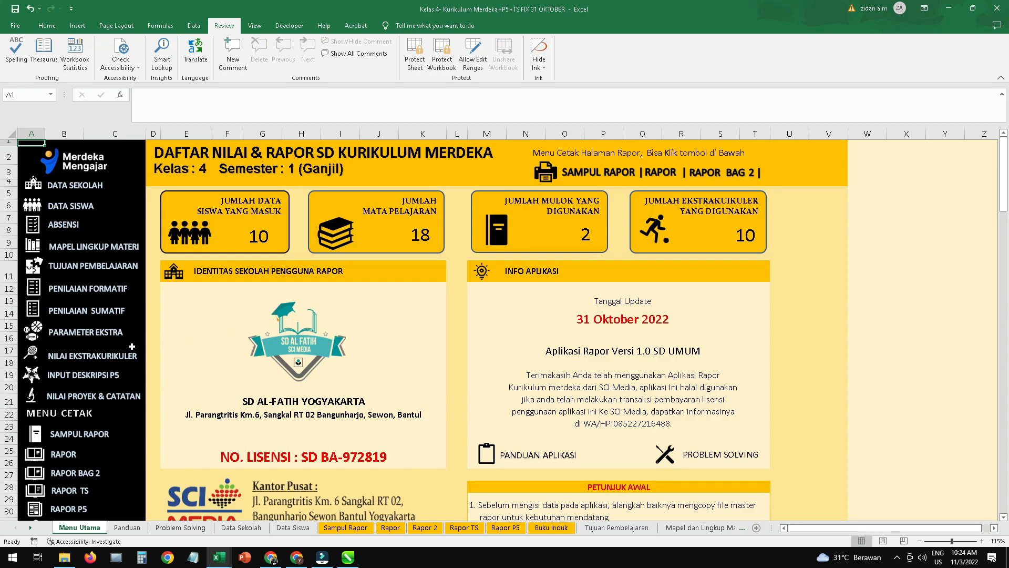
- Check the Komputer and Menari scores on the Nilai Ekstrakurikuler sheet and their corresponding rows on Rapor Bag 2
{"action": "left_click", "coordinate": [118, 360]}
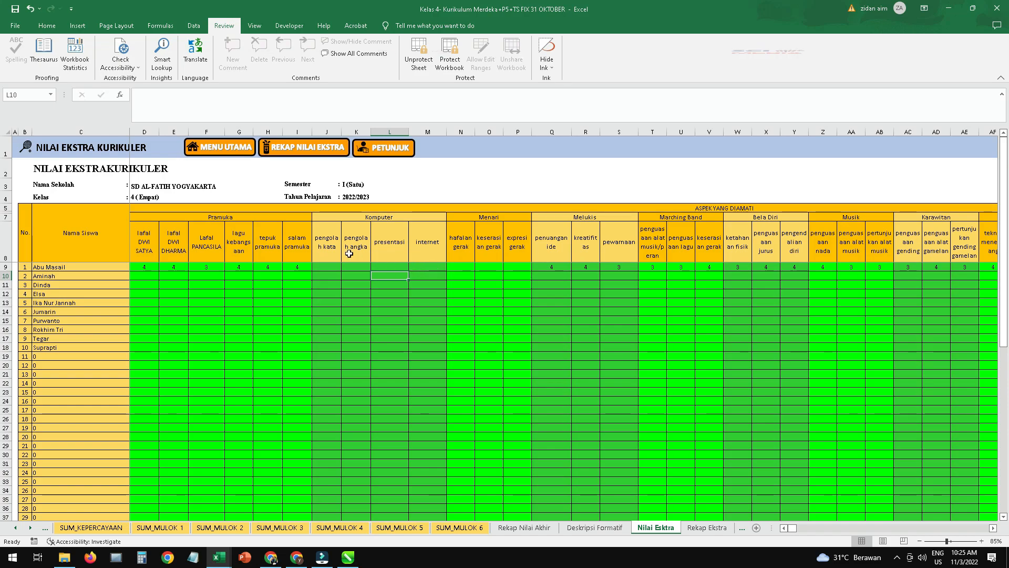
{"action": "left_click", "coordinate": [220, 150]}
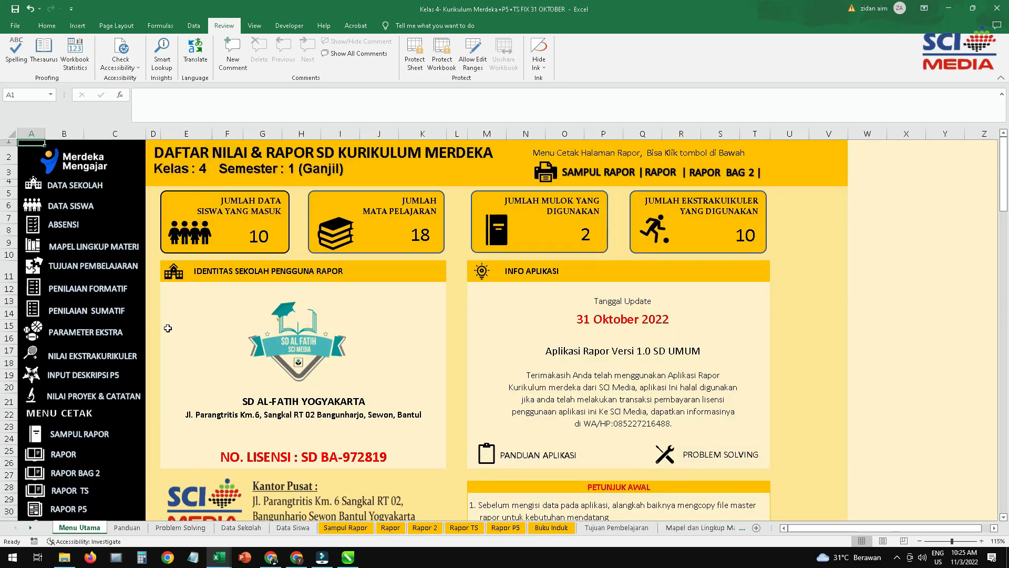
{"action": "left_click", "coordinate": [83, 475]}
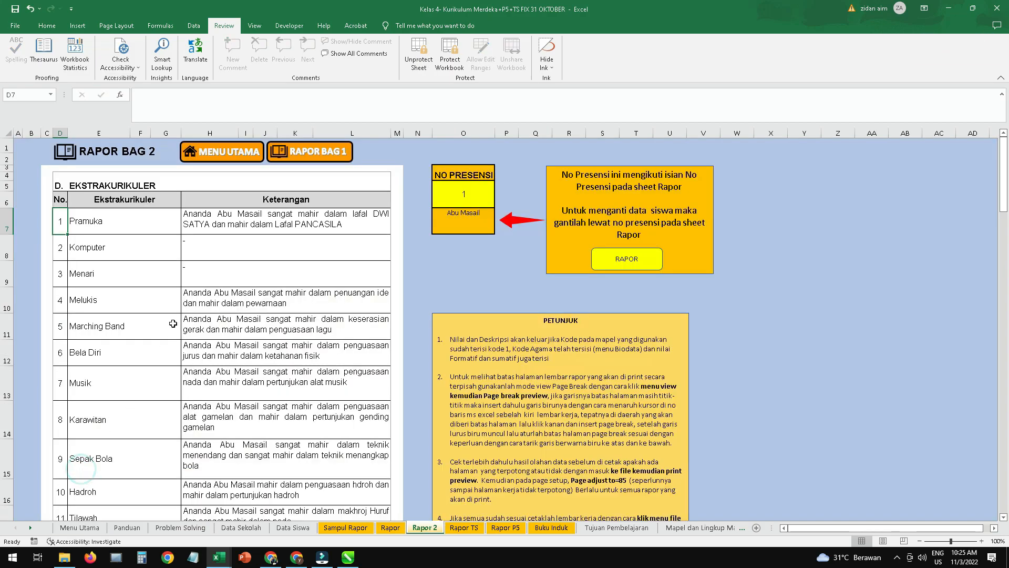
{"action": "left_click", "coordinate": [185, 241]}
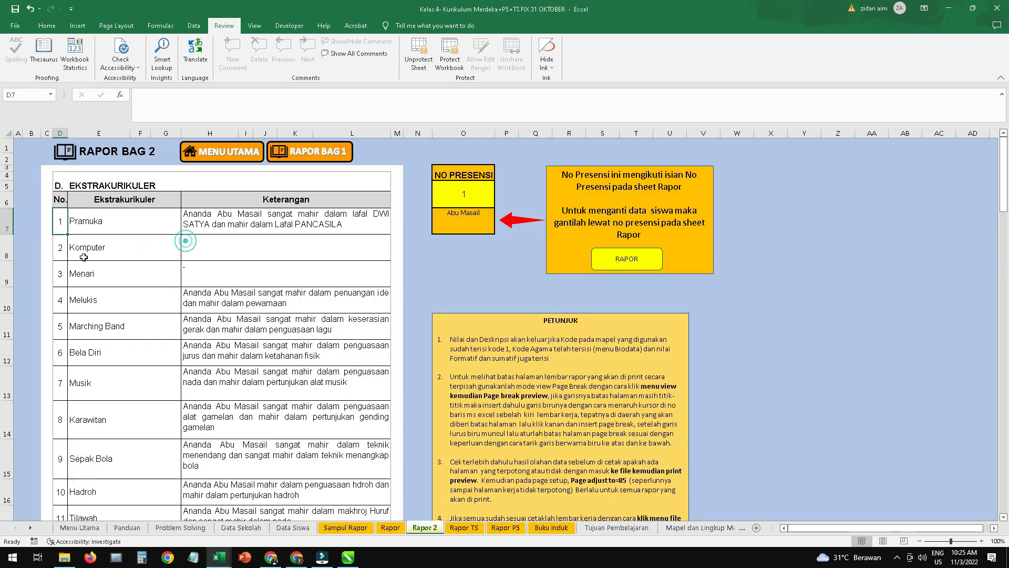